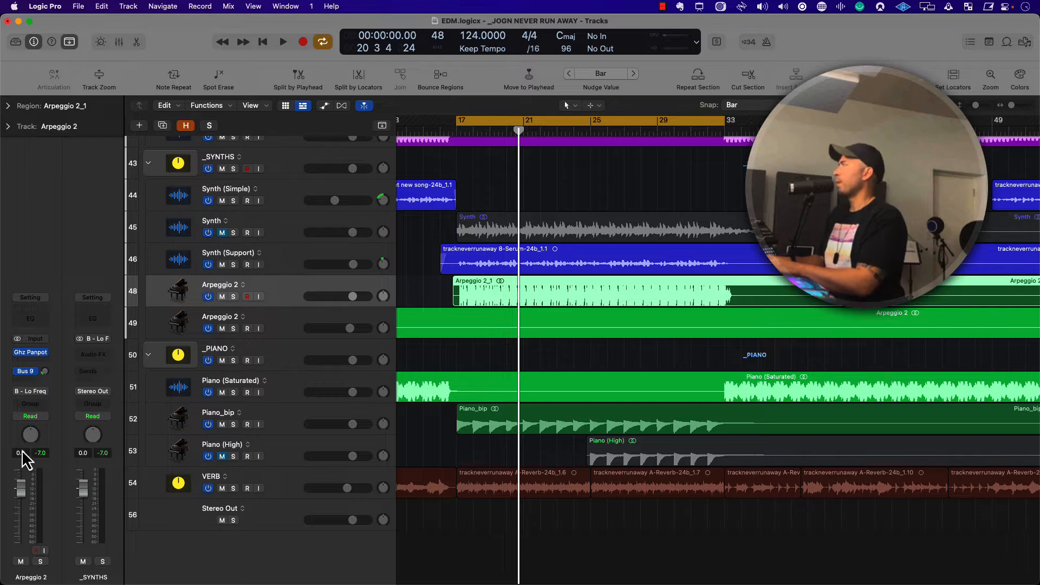
# - Show the pan mode choices for the Arpeggio 2 channel's pan knob, leaving it on Balance
pyautogui.rightClick(30, 436)
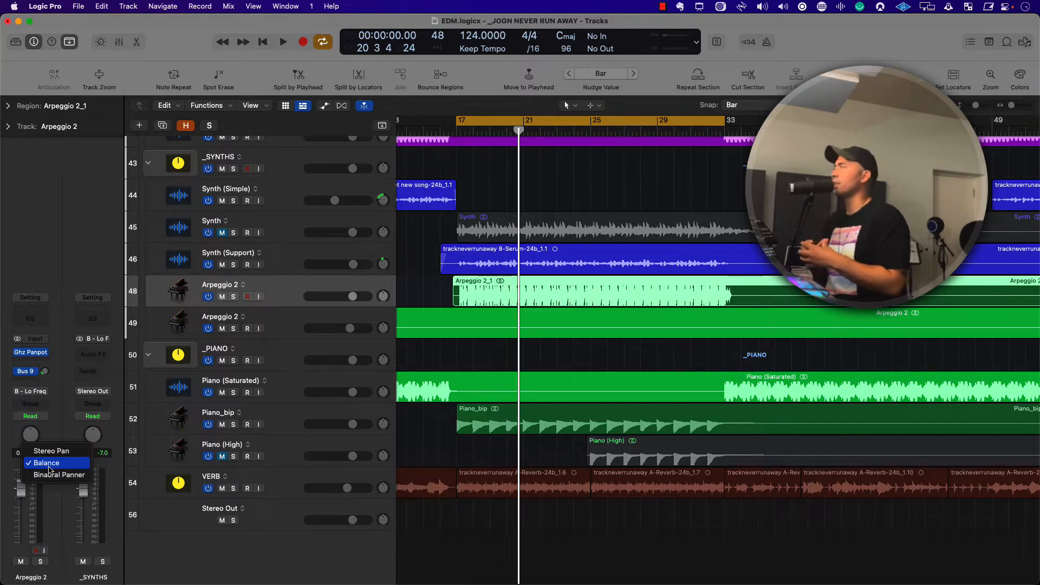
pyautogui.click(60, 418)
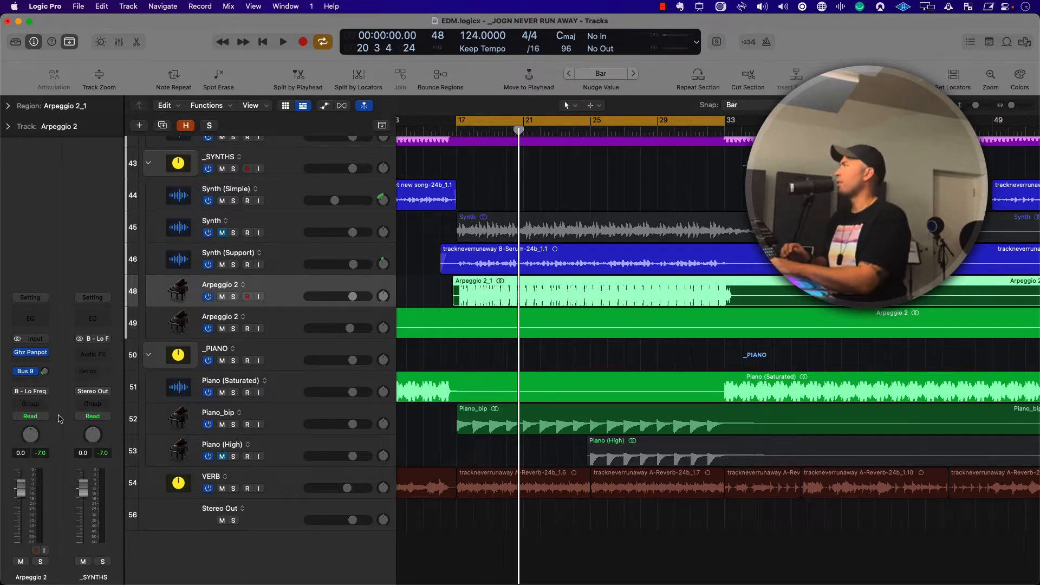
pyautogui.rightClick(31, 436)
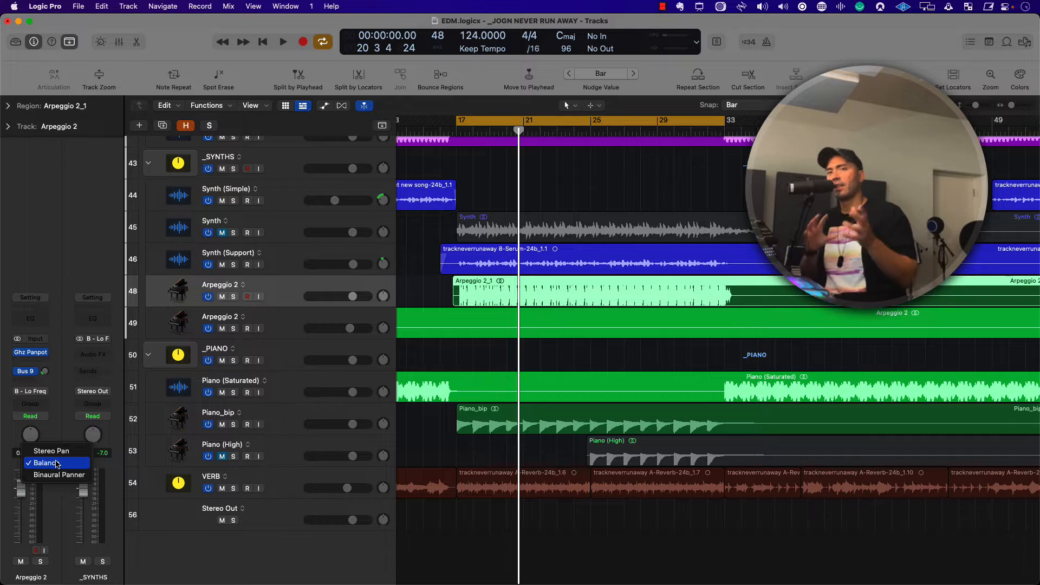
pyautogui.click(71, 393)
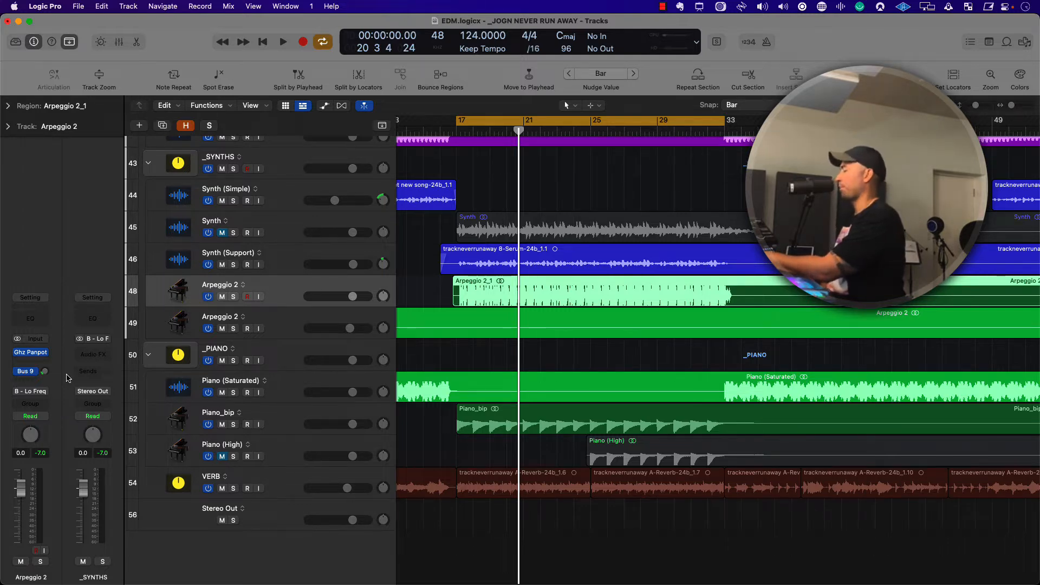
# - Show the Ghz Panpot 3 window of Arpeggio 2, reposition it, and play a bit of the full mix
pyautogui.press('v')
pyautogui.moveTo(560, 170); pyautogui.dragTo(488, 139)
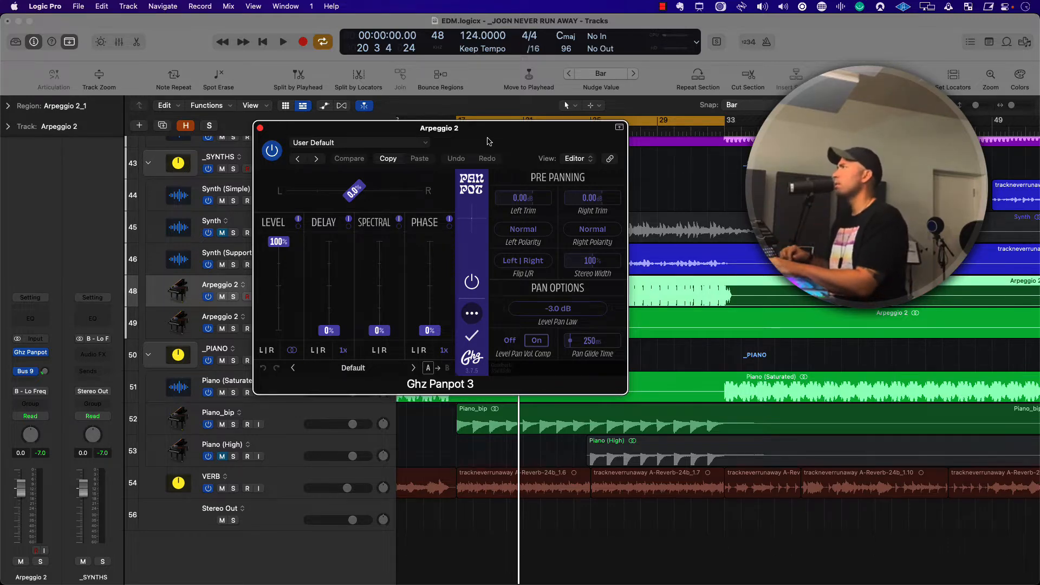
pyautogui.press('space')
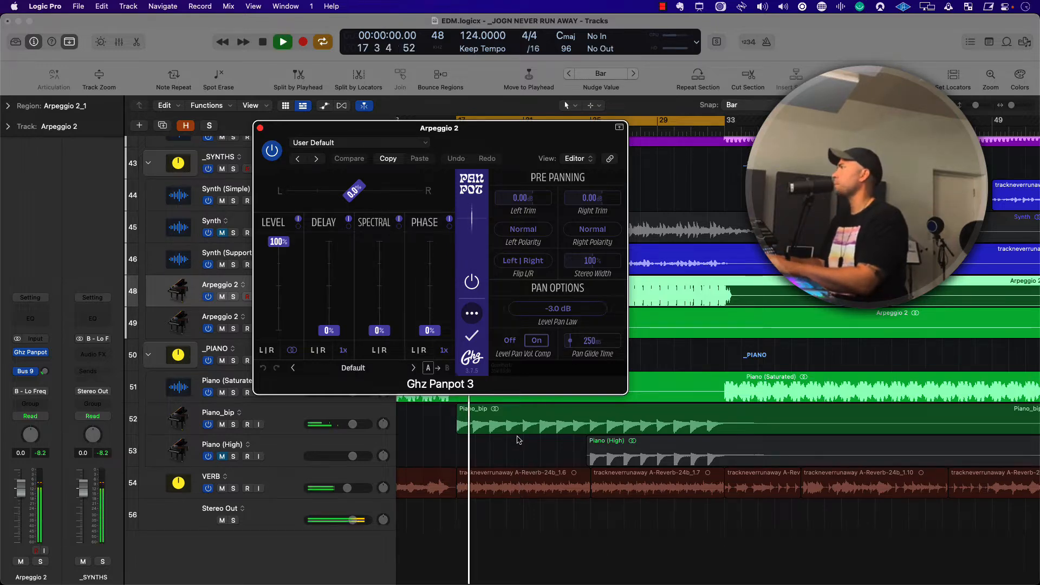
pyautogui.press('space')
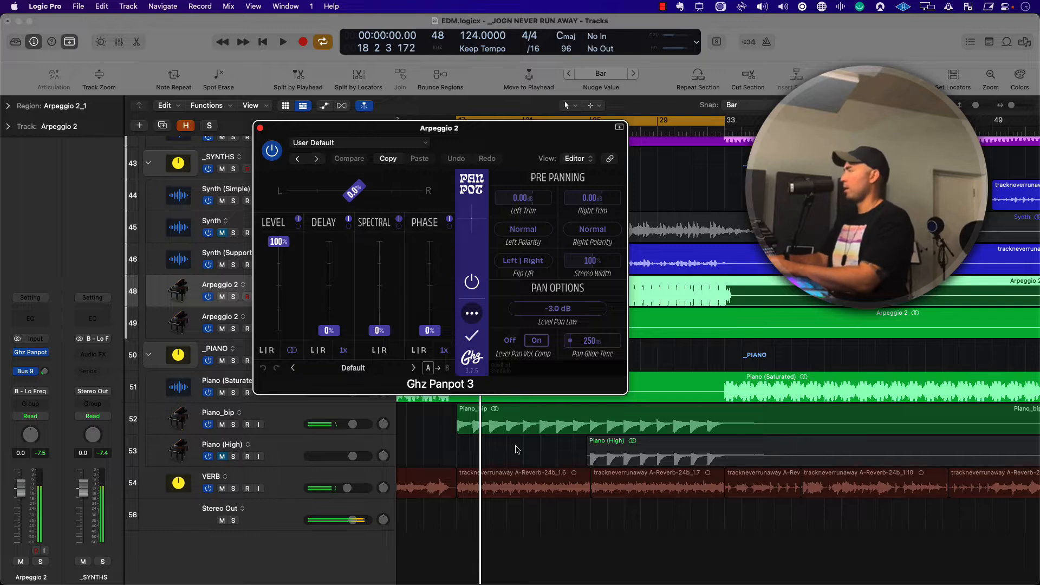
# - Solo the Arpeggio 2 track and listen to it with centred panning
pyautogui.press('s')
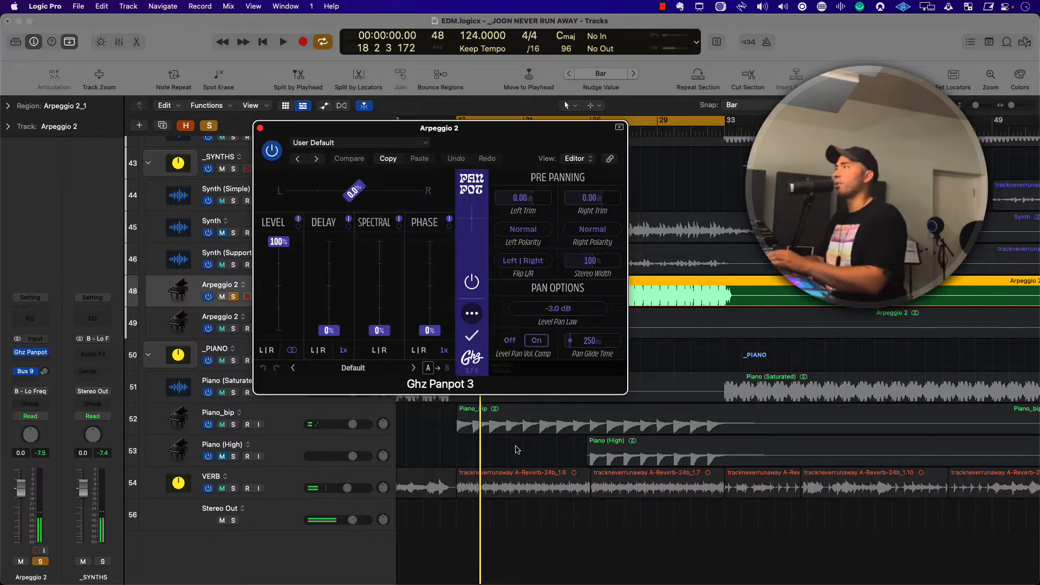
pyautogui.press('space')
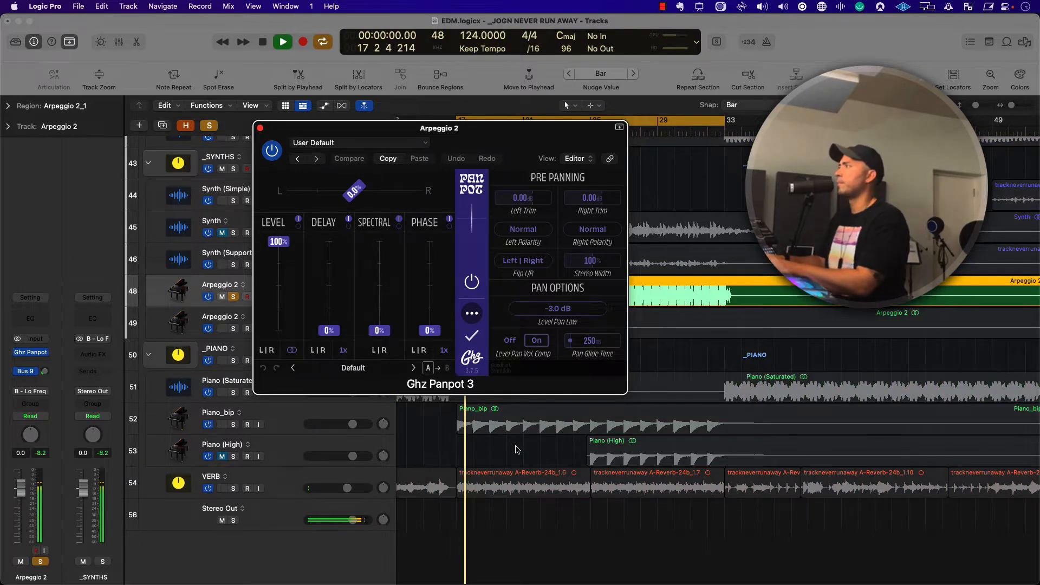
pyautogui.press('space')
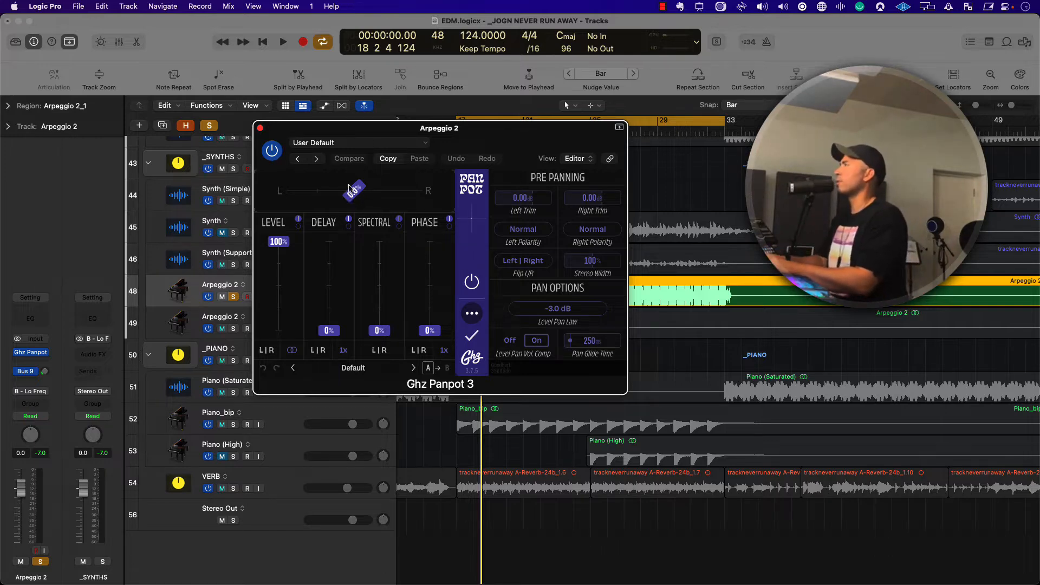
# - Pan Arpeggio 2 to -58% in Ghz Panpot 3 and listen to level-only panning
pyautogui.moveTo(353, 199); pyautogui.dragTo(310, 194)
pyautogui.press('space')
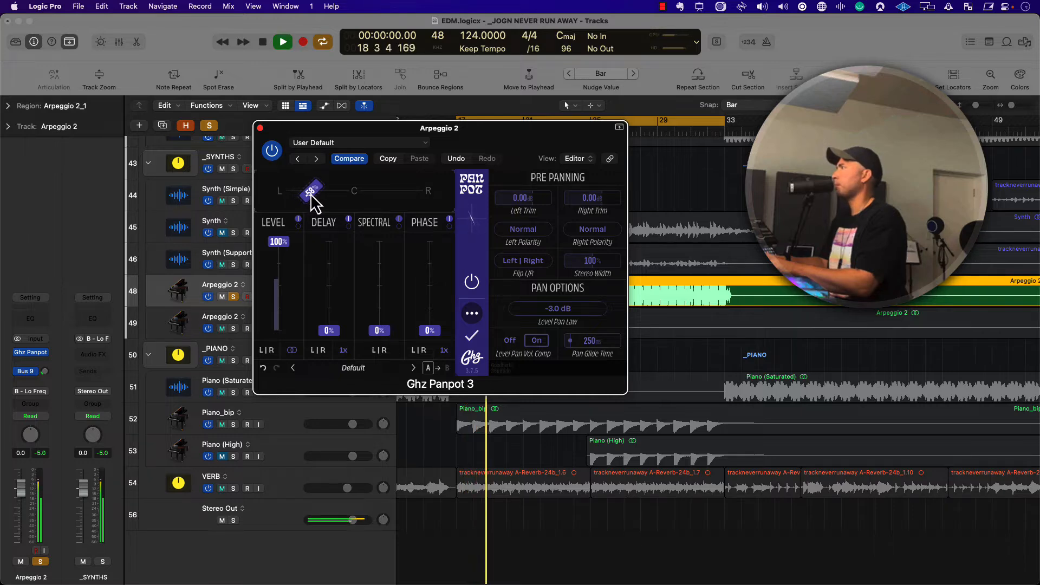
pyautogui.press('space')
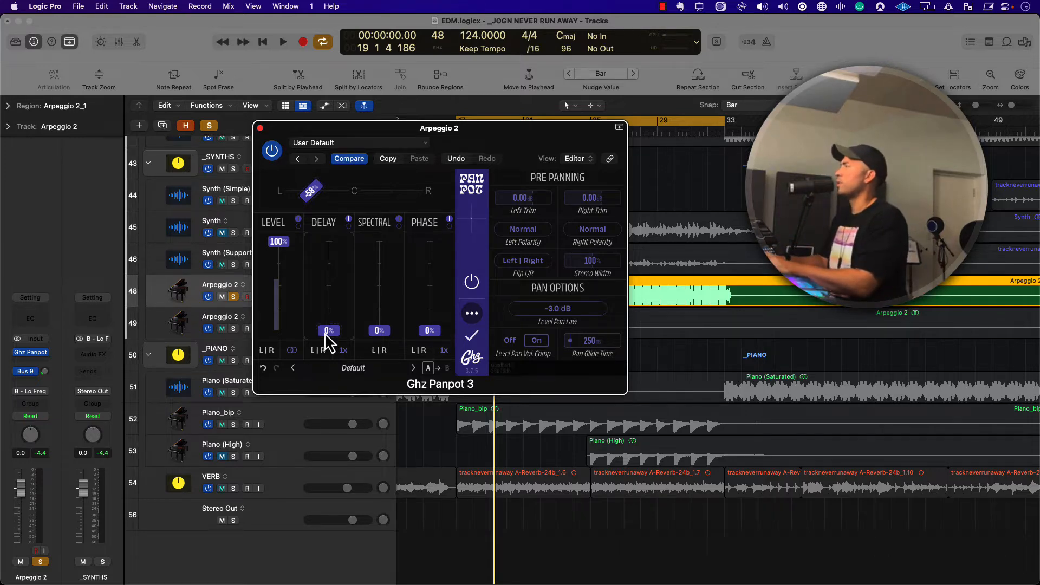
# - Set Delay to 80%, Spectral to 71% and Phase to 67% in Panpot, and audition the panned arpeggio
pyautogui.moveTo(325, 332); pyautogui.dragTo(337, 285)
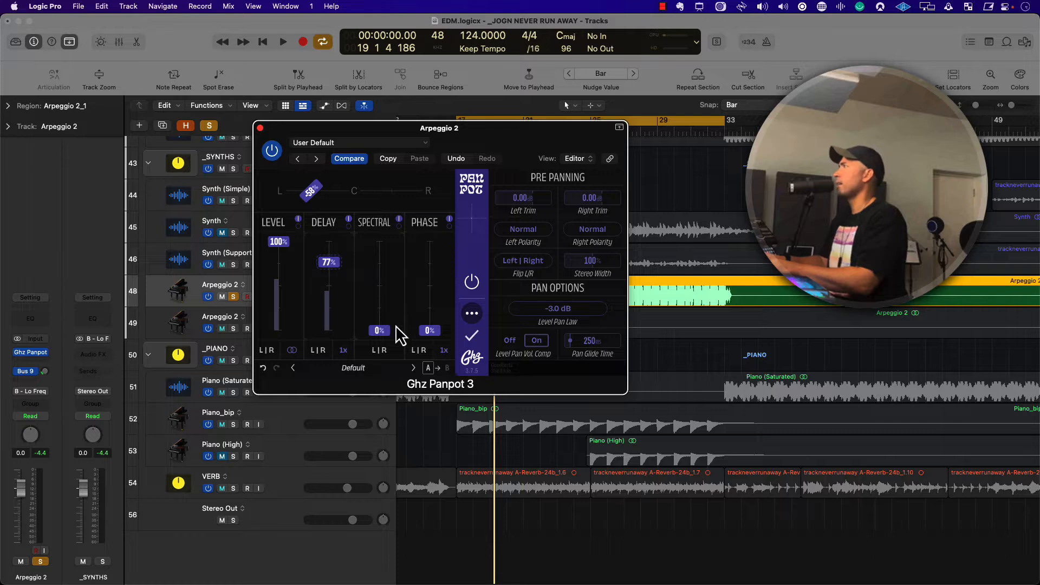
pyautogui.moveTo(381, 337); pyautogui.dragTo(394, 283)
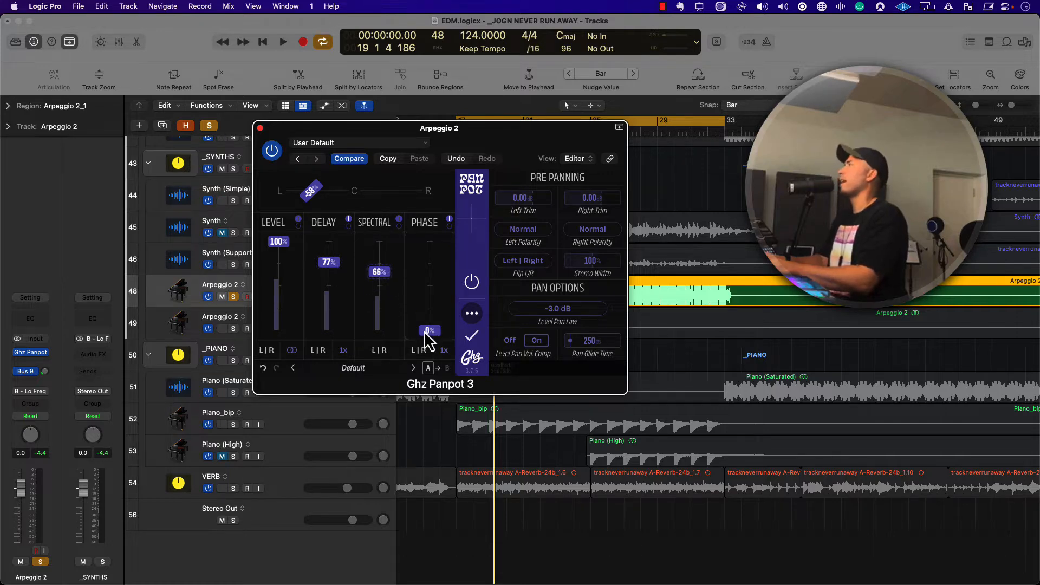
pyautogui.moveTo(432, 327); pyautogui.dragTo(430, 275)
pyautogui.moveTo(329, 262); pyautogui.dragTo(432, 271)
pyautogui.press('space')
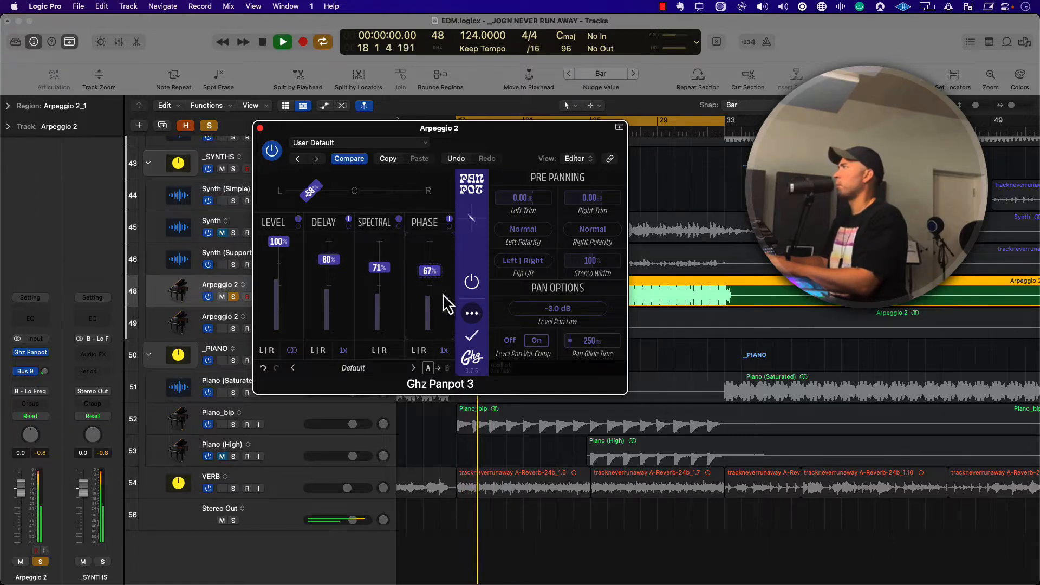
pyautogui.press('space')
# - Switch Panpot to setting B and set its Phase, Spectral and Delay amounts to 0%
pyautogui.click(448, 368)
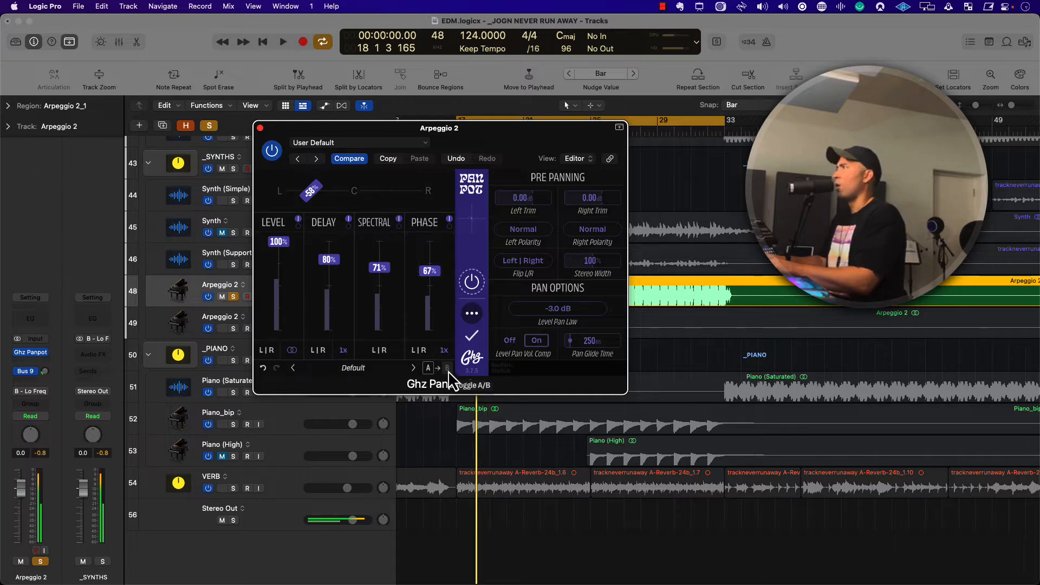
pyautogui.moveTo(430, 272); pyautogui.dragTo(430, 383)
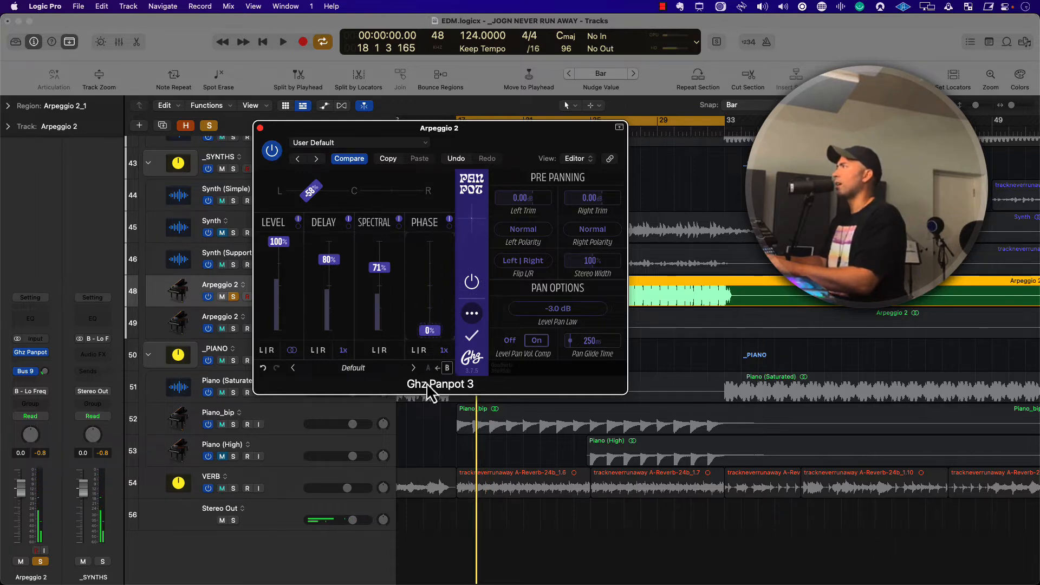
pyautogui.moveTo(329, 261); pyautogui.dragTo(332, 388)
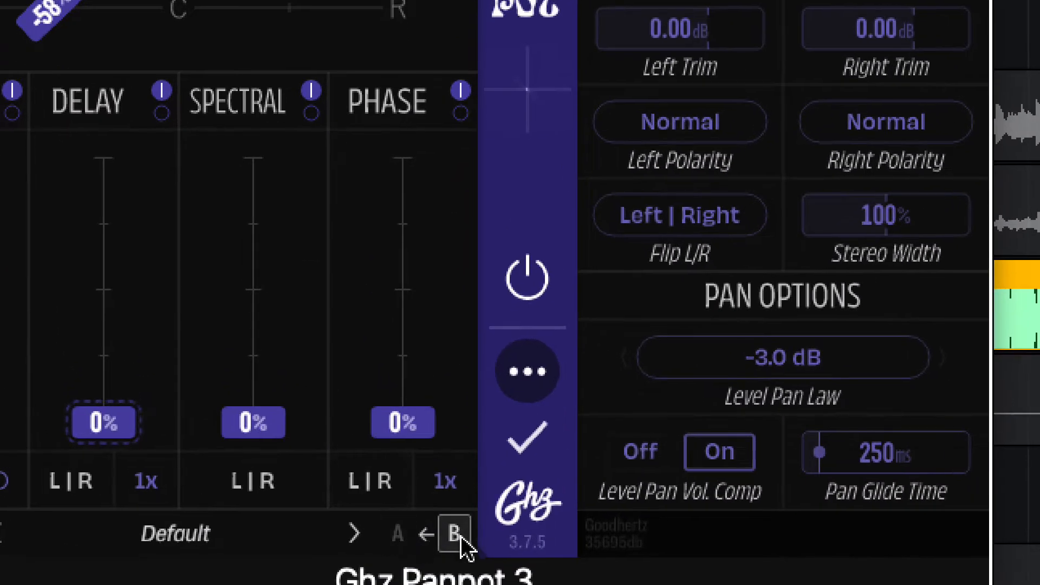
# - Compare Panpot settings A and B by alternating between them while the soloed arpeggio plays
pyautogui.click(402, 535)
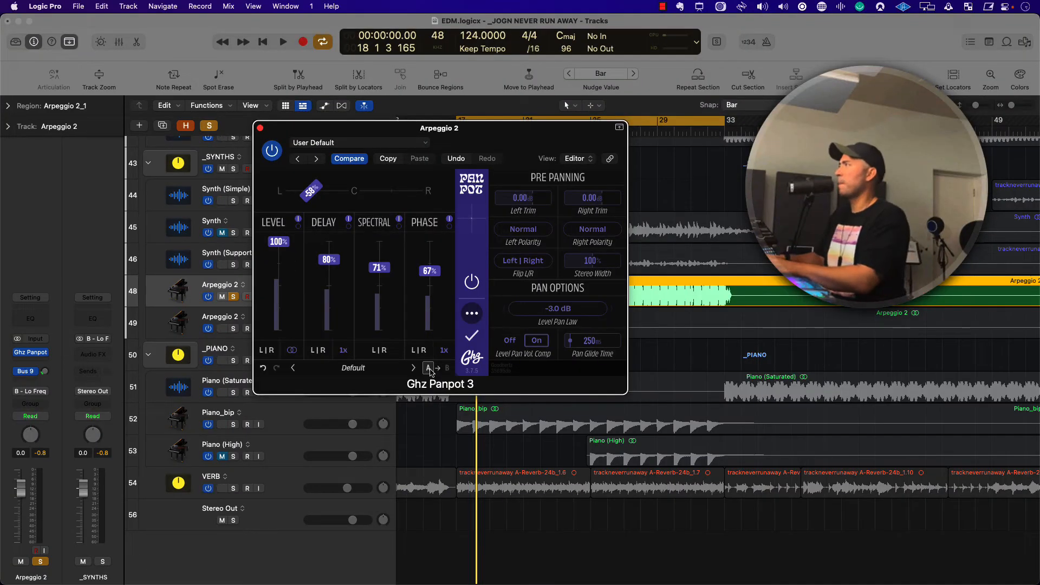
pyautogui.press('space')
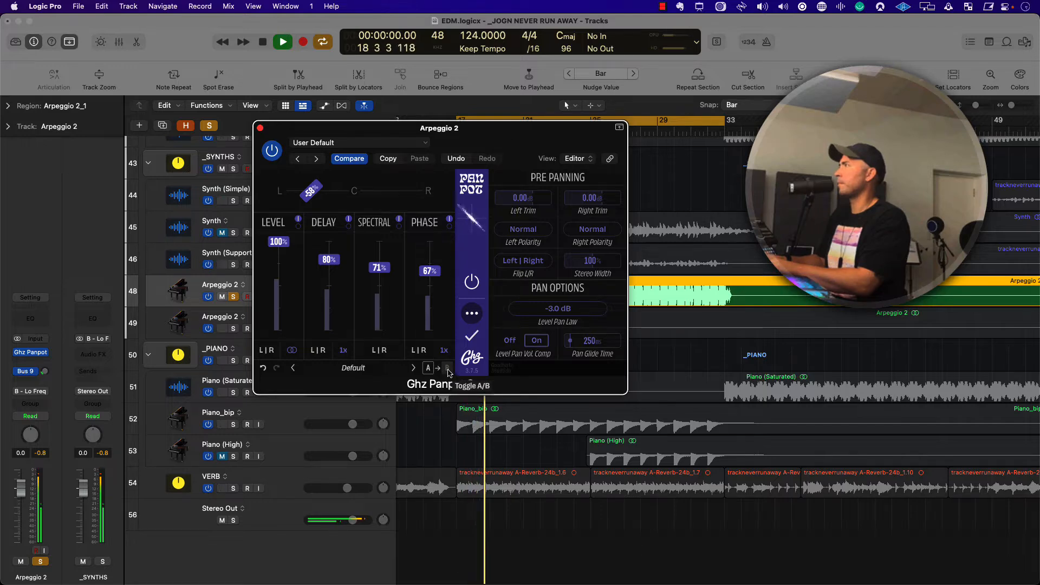
pyautogui.press('space')
pyautogui.click(448, 368)
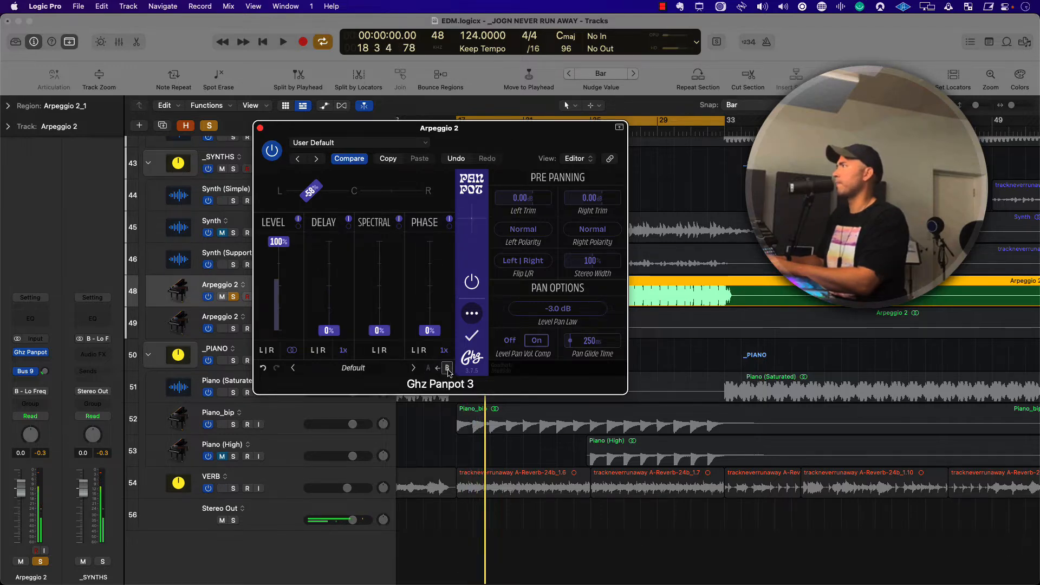
pyautogui.press('space')
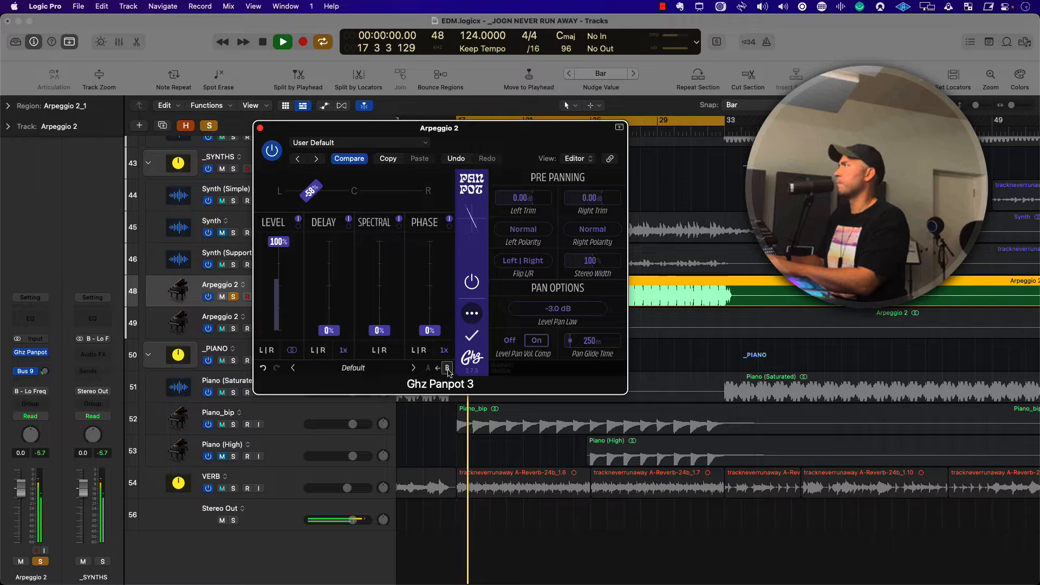
pyautogui.click(429, 368)
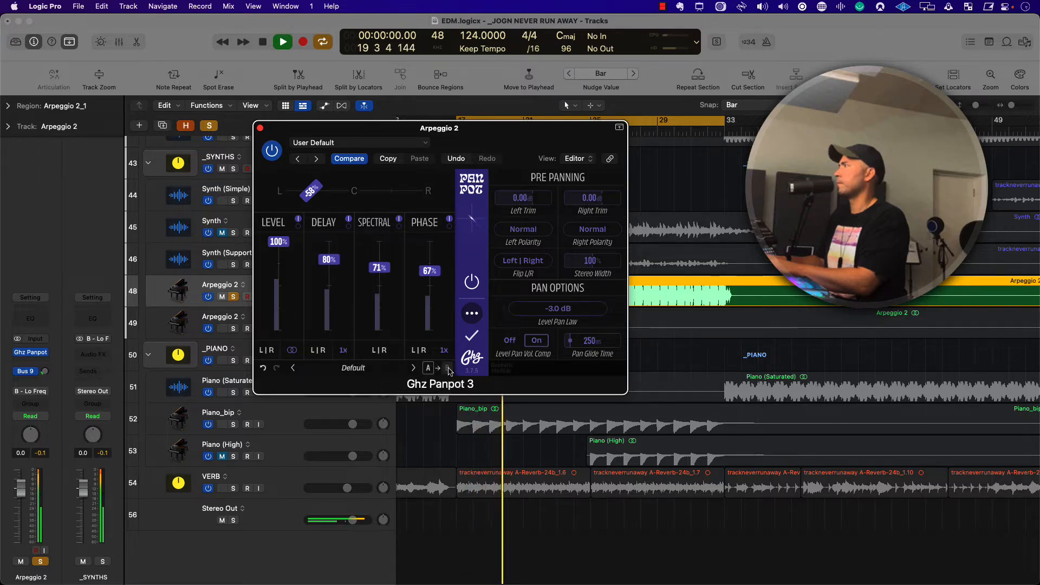
pyautogui.click(447, 369)
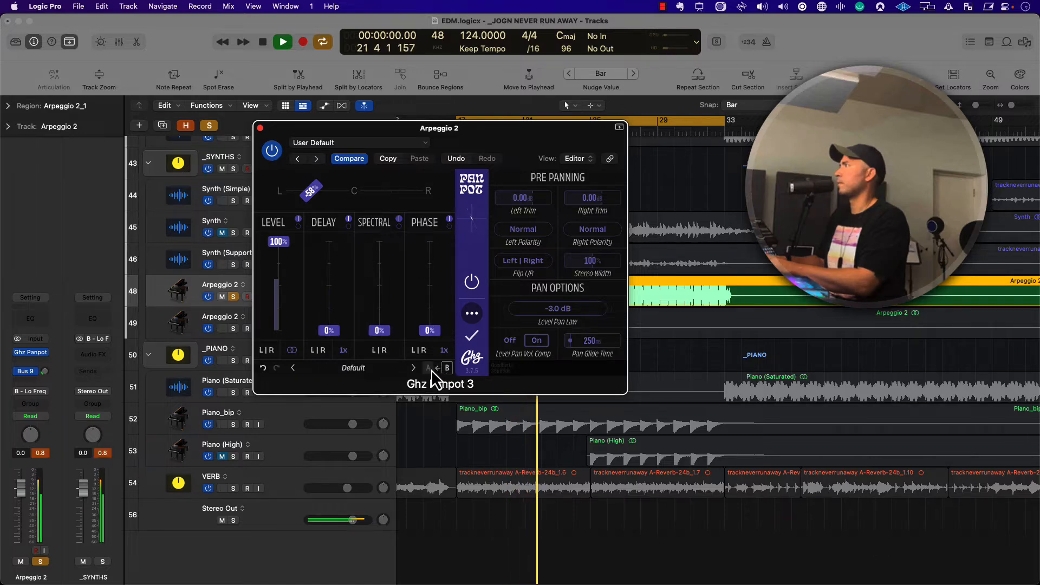
# - Return to setting A and raise Delay to 100%, Spectral to 95% and Phase to 88% during playback
pyautogui.click(428, 368)
pyautogui.moveTo(346, 273); pyautogui.dragTo(376, 246)
pyautogui.moveTo(430, 275); pyautogui.dragTo(431, 257)
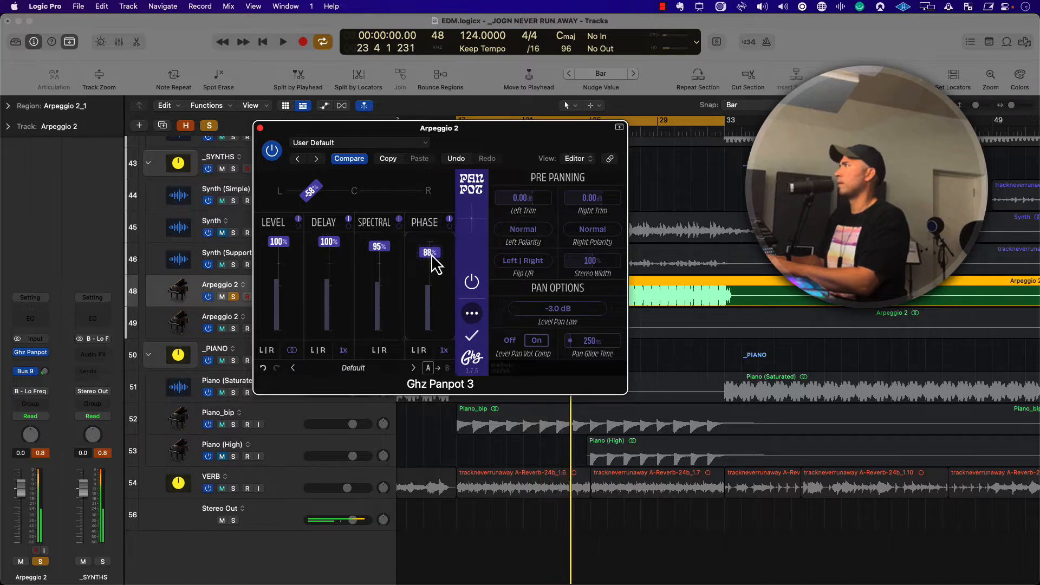
pyautogui.press('space')
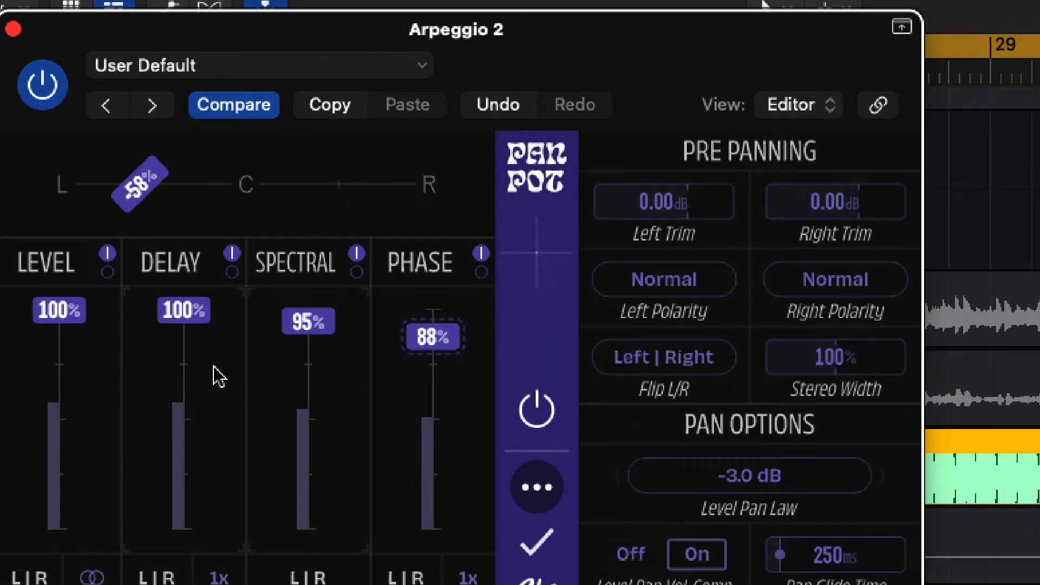
# - Bring the Delay, Spectral and Phase amounts of setting A down to 0%
pyautogui.moveTo(192, 313); pyautogui.dragTo(220, 473)
pyautogui.moveTo(307, 366); pyautogui.dragTo(306, 477)
pyautogui.moveTo(431, 417); pyautogui.dragTo(423, 552)
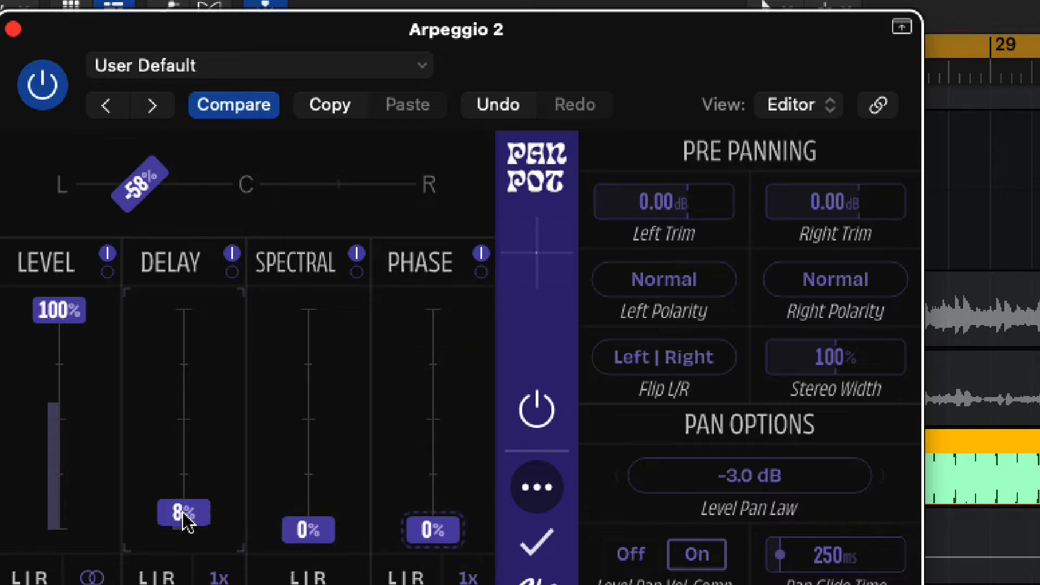
# - Raise Delay to 70%, Spectral to 72% and Phase to 65% one after another while listening
pyautogui.moveTo(183, 513); pyautogui.dragTo(216, 388)
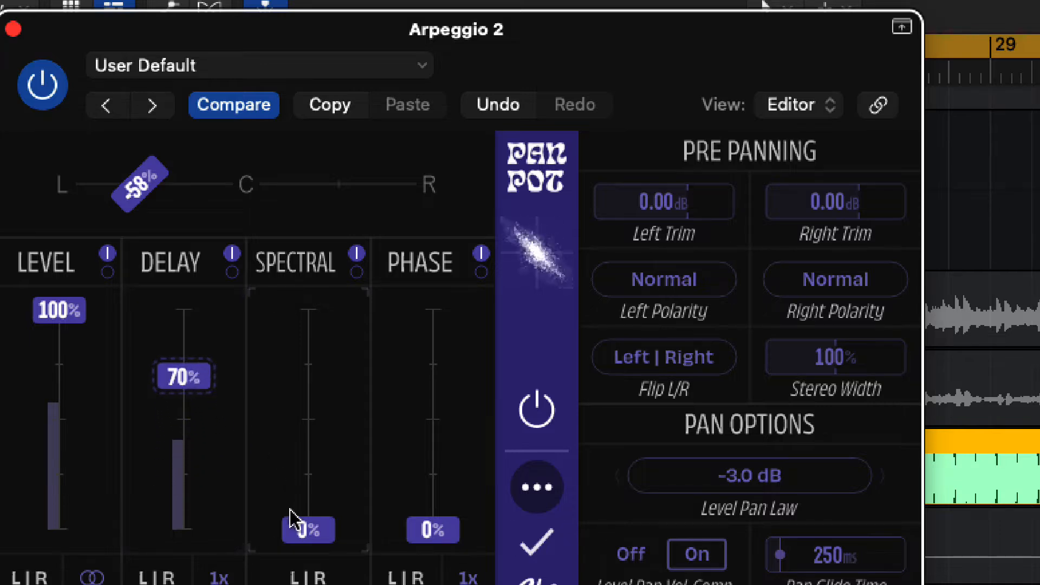
pyautogui.moveTo(291, 517); pyautogui.dragTo(310, 386)
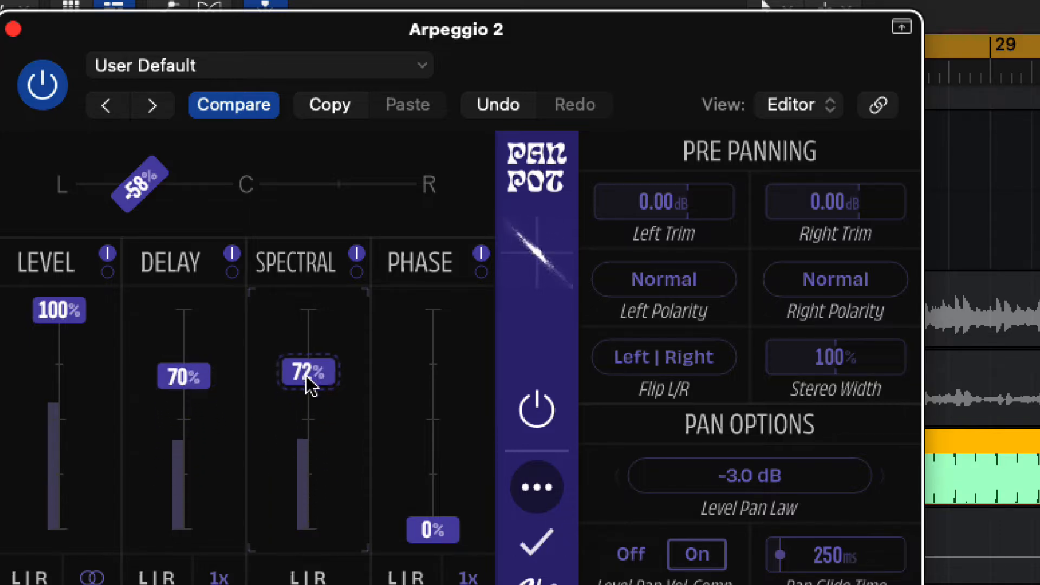
pyautogui.moveTo(431, 530); pyautogui.dragTo(414, 399)
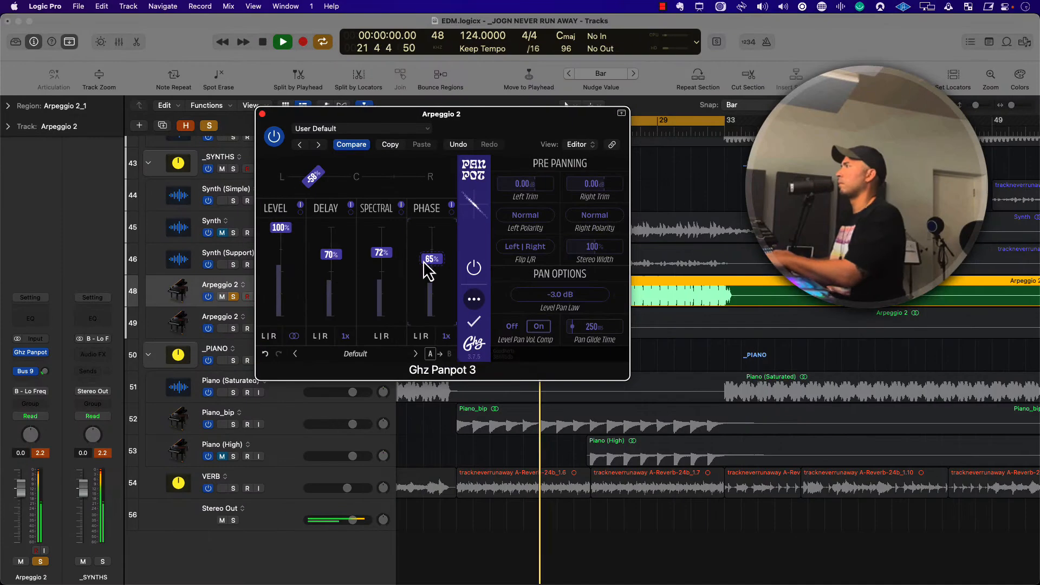
# - Bypass Panpot's processing from within the plug-in and re-enable it during playback to compare the sound
pyautogui.click(475, 268)
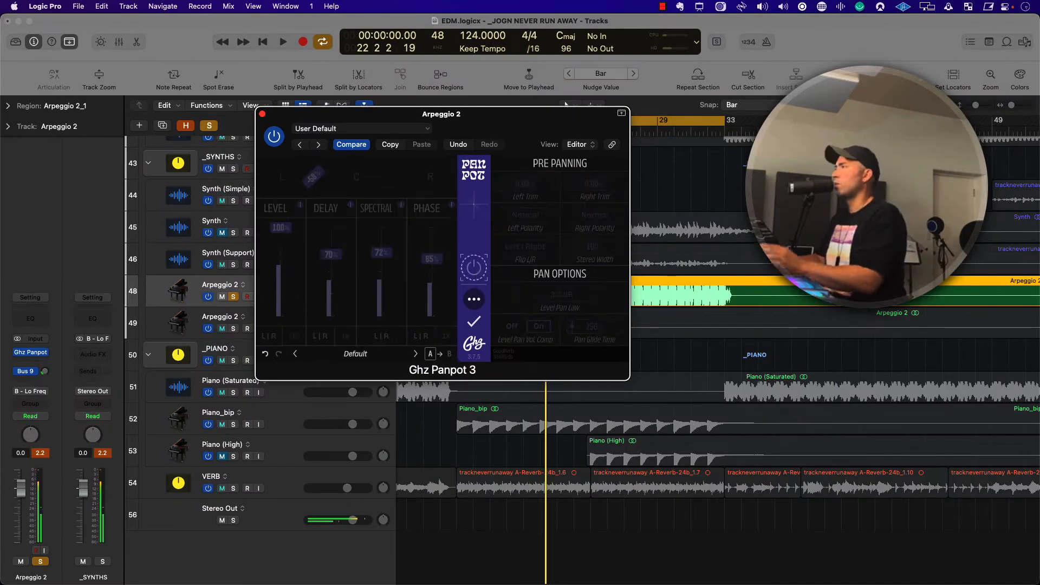
pyautogui.press('space')
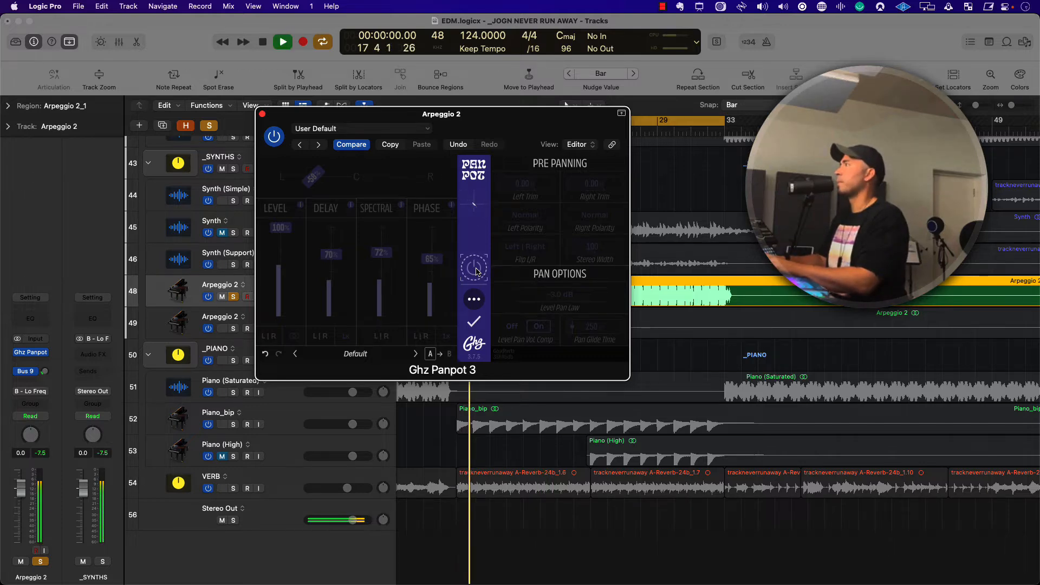
pyautogui.click(475, 268)
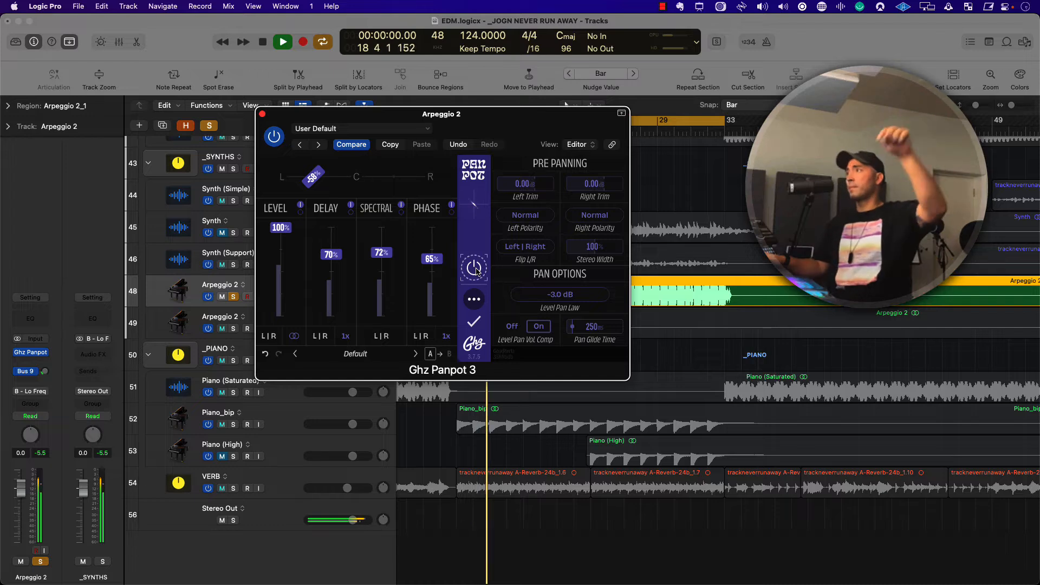
pyautogui.press('space')
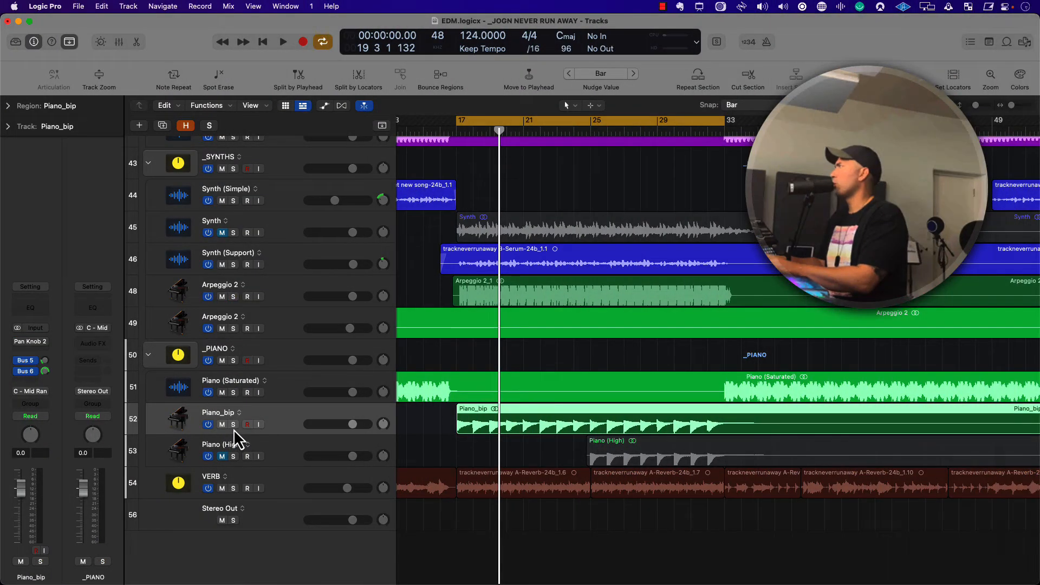
# - Solo the Piano_bip track
pyautogui.click(233, 425)
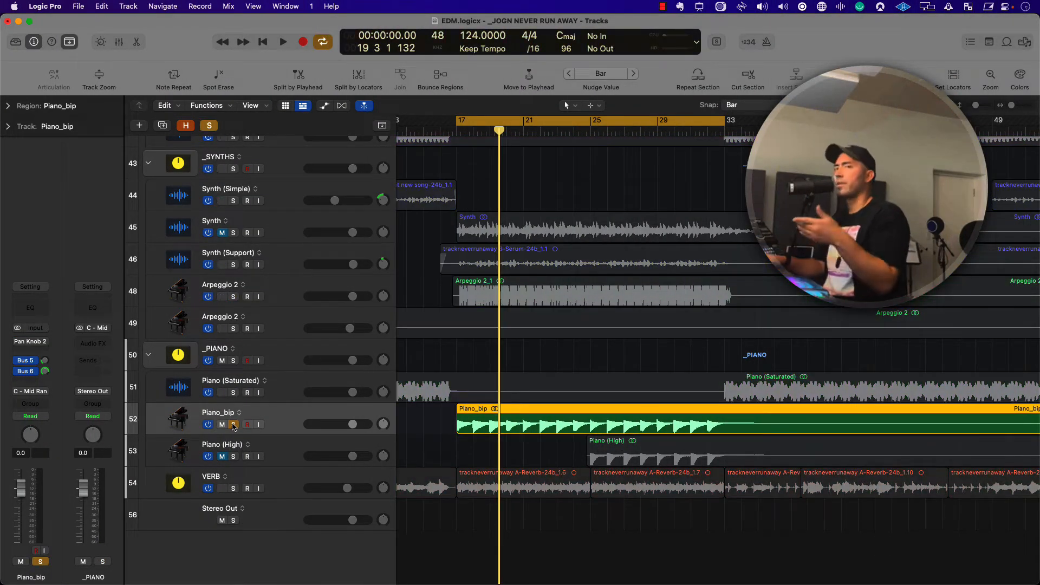
# - Play the full mix with Piano_bip unsoloed and play the Piano_bip track soloed again to hear its part
pyautogui.click(233, 425)
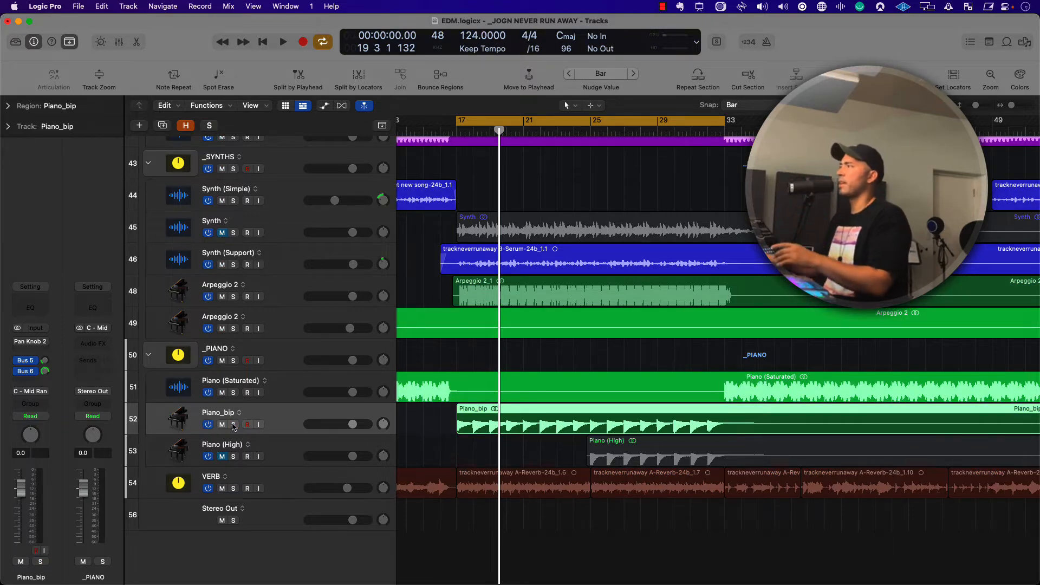
pyautogui.press('space')
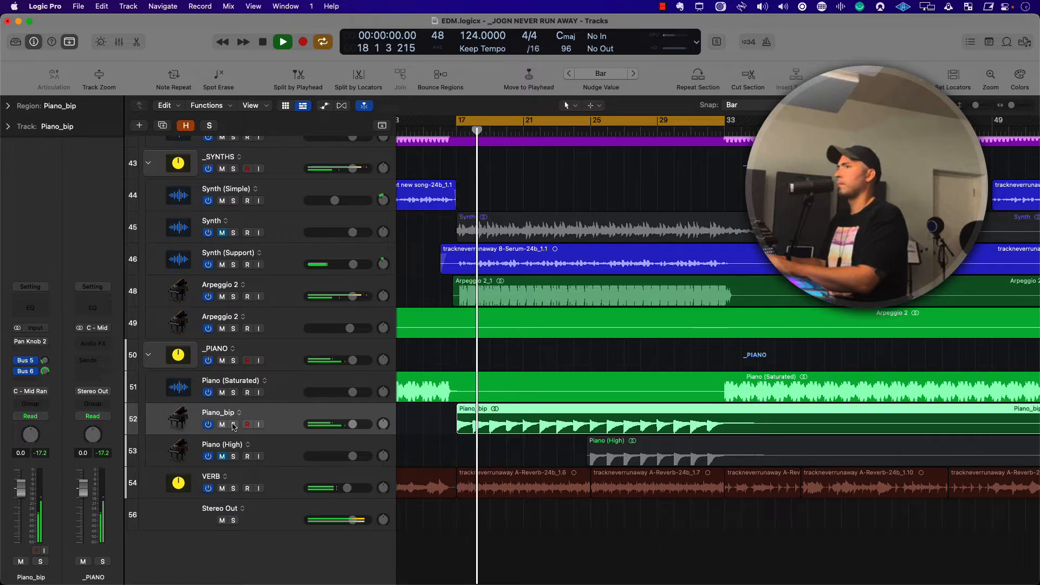
pyautogui.press('space')
pyautogui.click(233, 425)
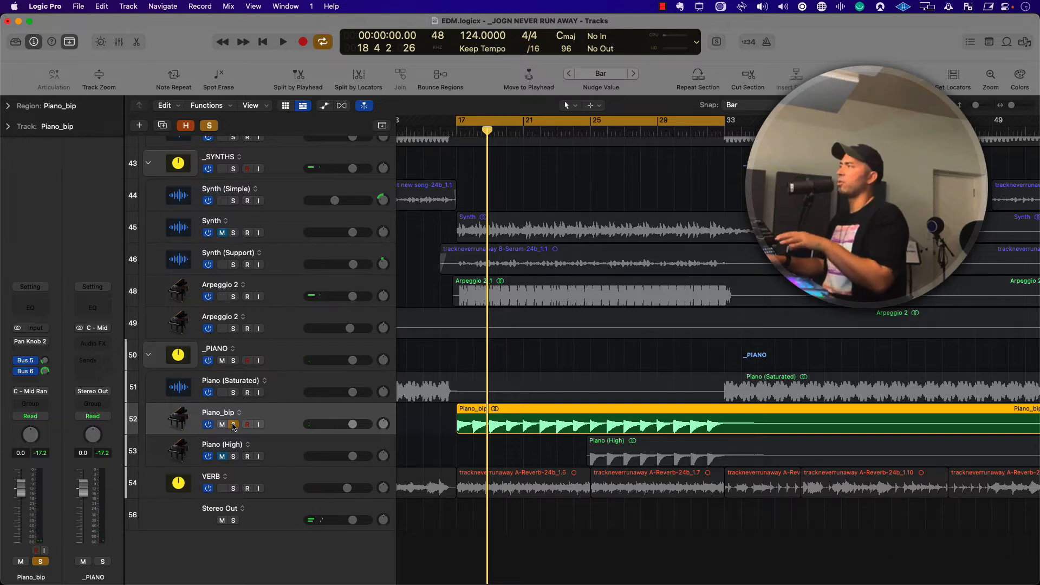
pyautogui.press('space')
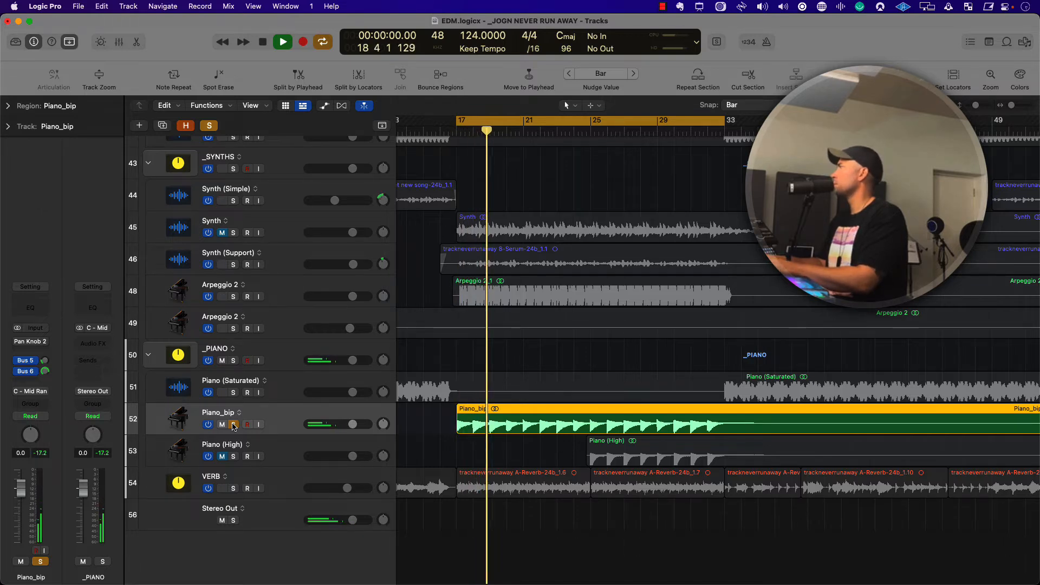
pyautogui.press('space')
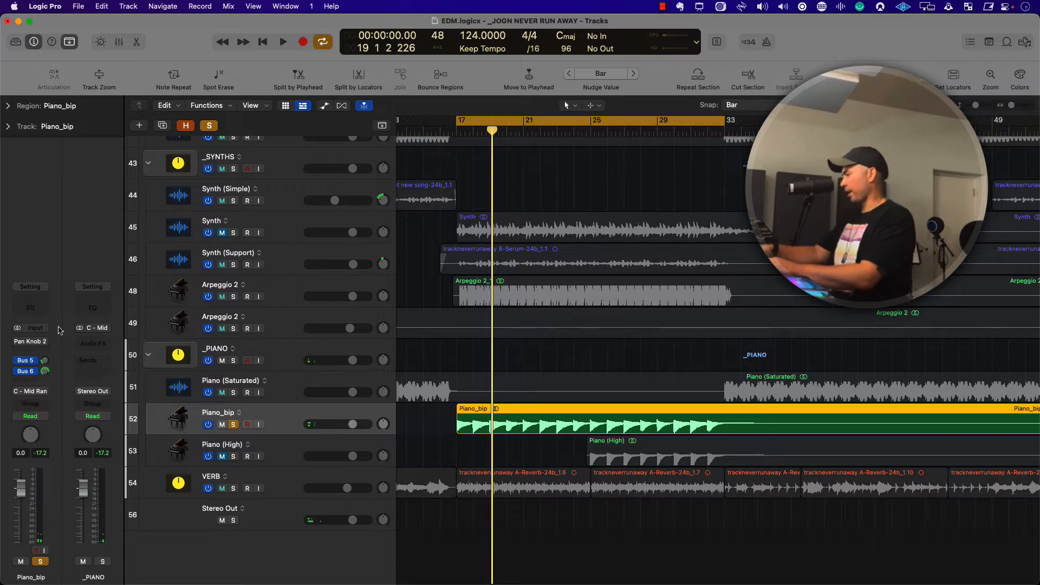
# - Open the Pan Knob 2 plug-in on the Piano_bip track and switch it on
pyautogui.click(54, 341)
pyautogui.moveTo(541, 147); pyautogui.dragTo(573, 135)
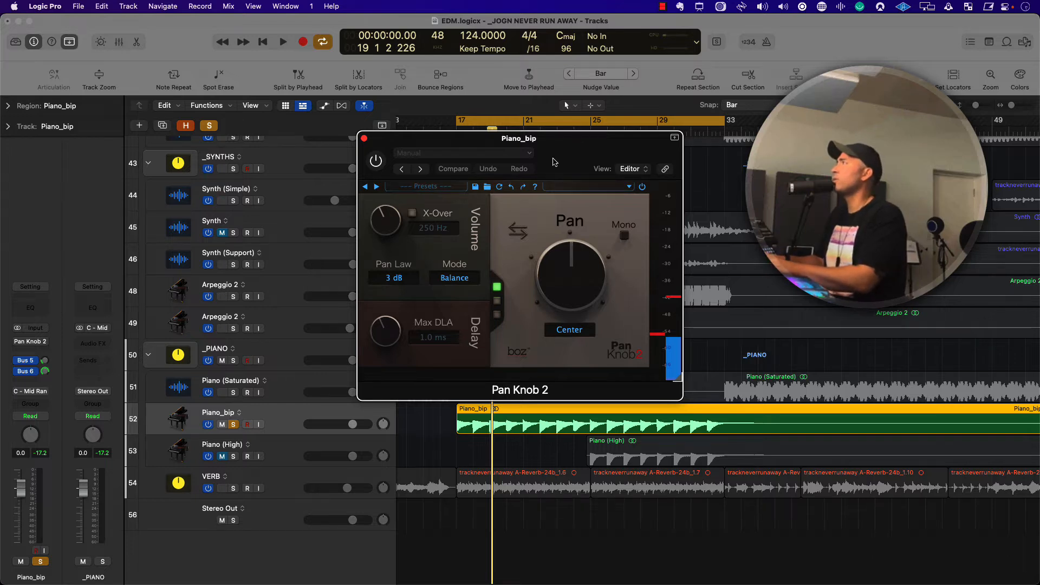
pyautogui.click(378, 163)
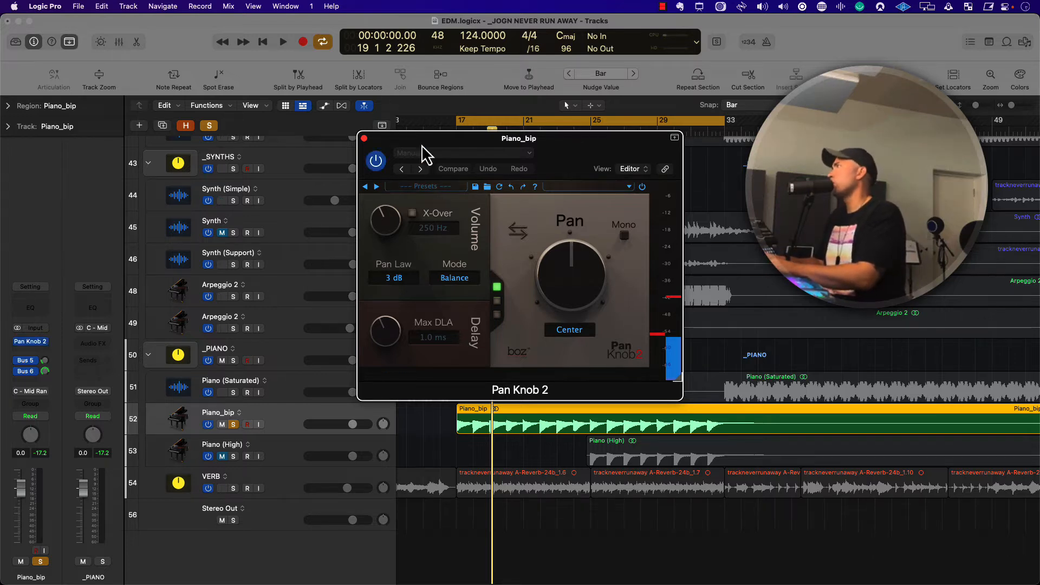
pyautogui.moveTo(421, 145); pyautogui.dragTo(406, 146)
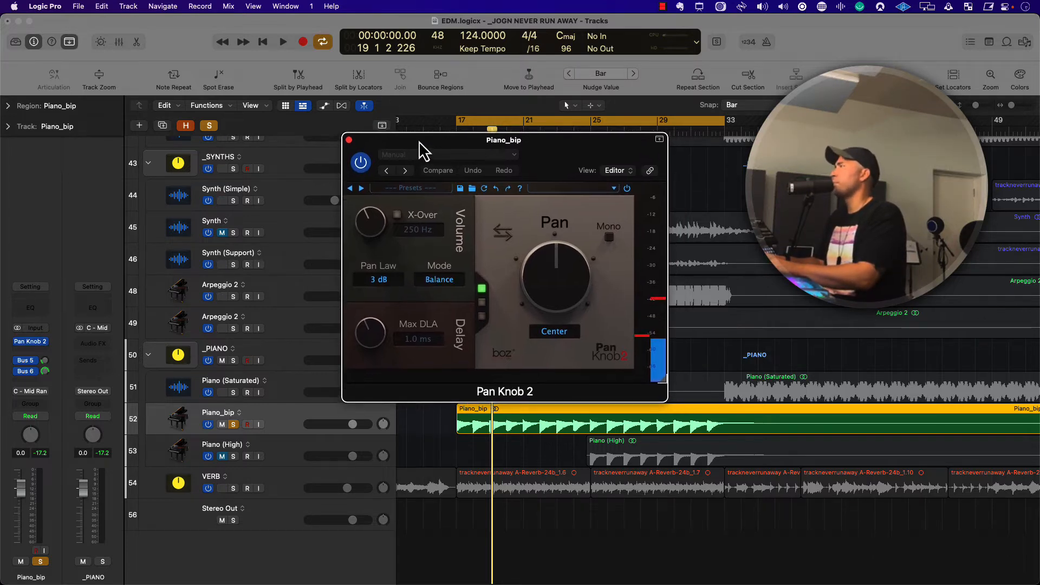
# - Enable the 250 Hz X-Over in the Volume section and review the pan modes, keeping Balance
pyautogui.click(397, 215)
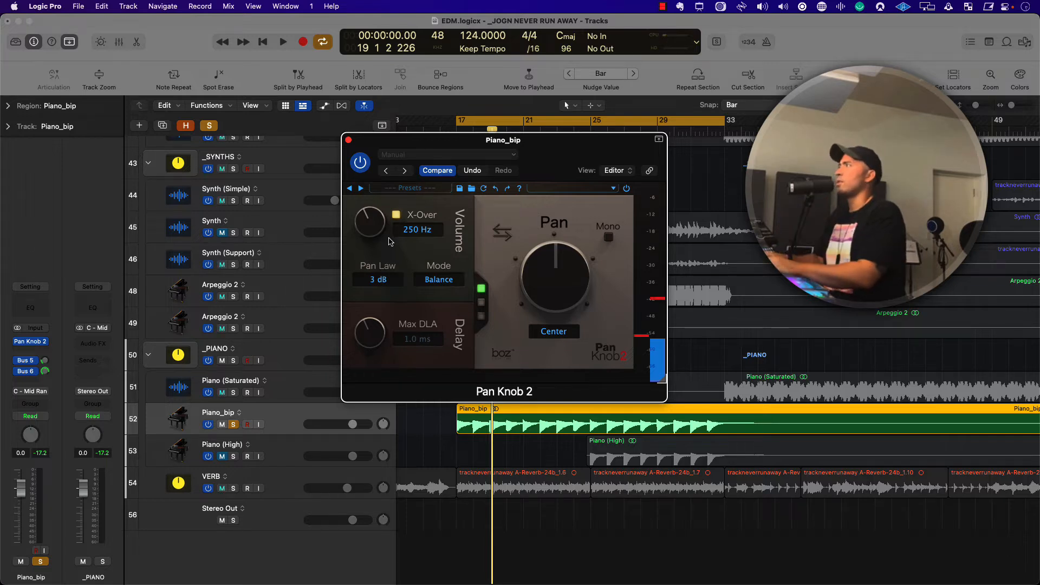
pyautogui.click(440, 280)
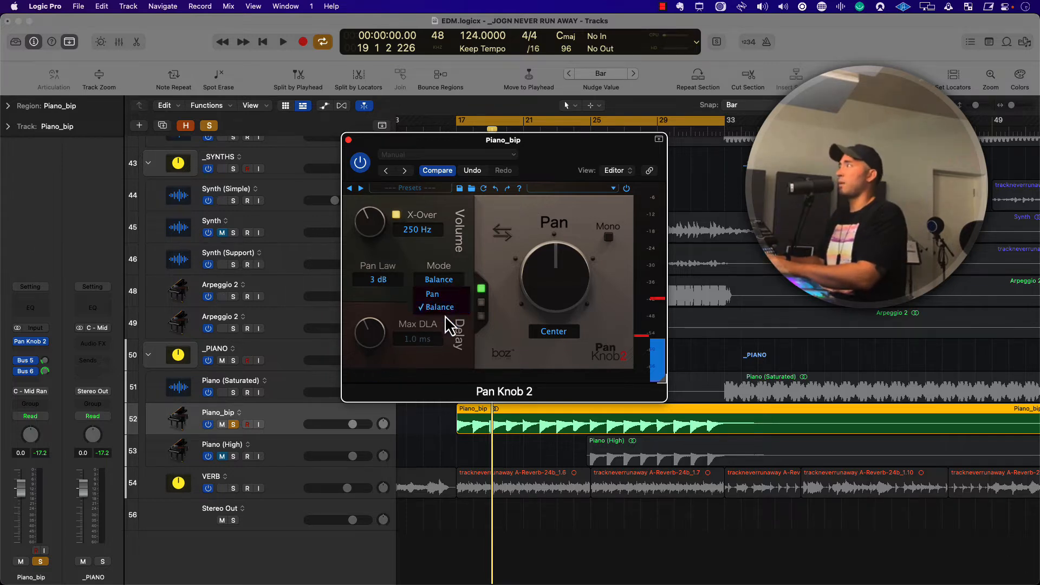
pyautogui.click(444, 260)
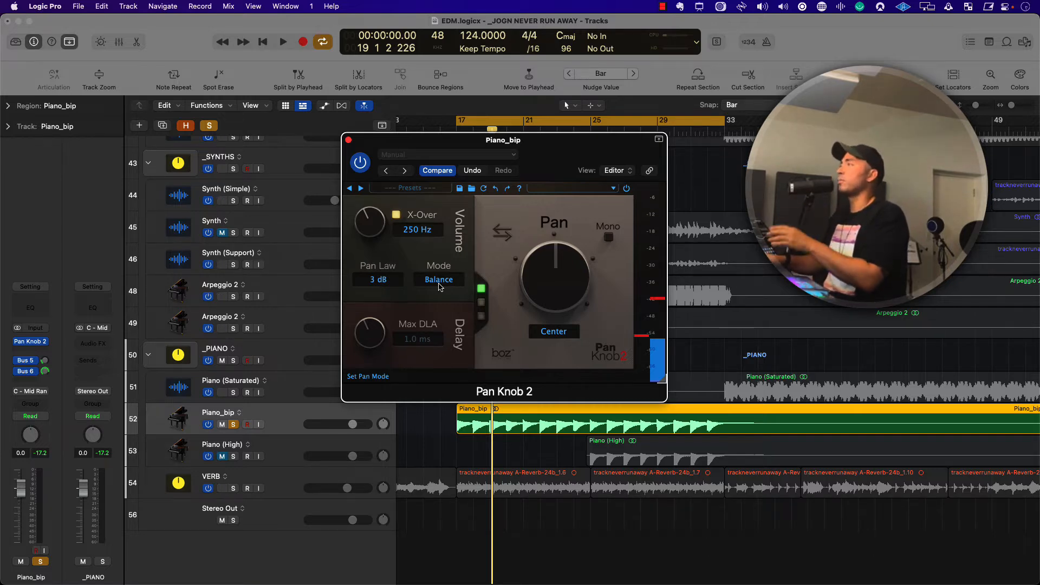
# - Pan Piano_bip to R 65% during playback and toggle Mono on and off to compare
pyautogui.press('space')
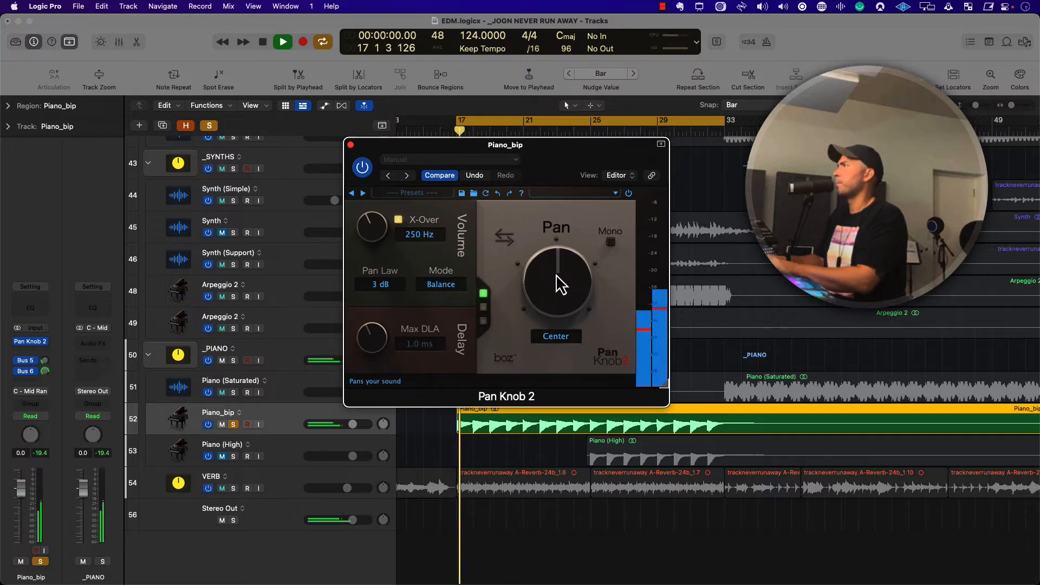
pyautogui.moveTo(562, 301); pyautogui.dragTo(573, 259)
pyautogui.click(611, 242)
pyautogui.press('space')
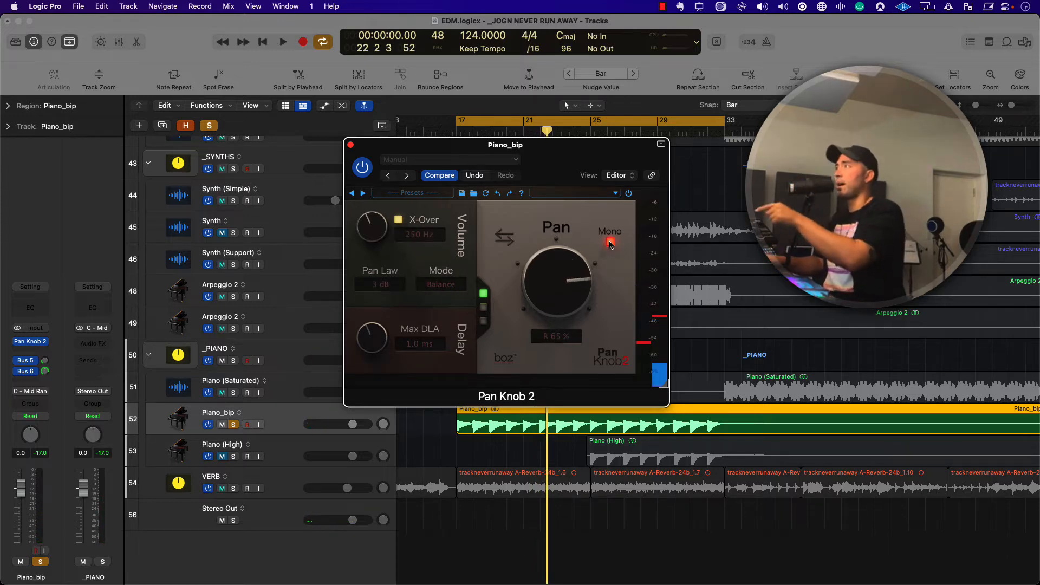
pyautogui.press('space')
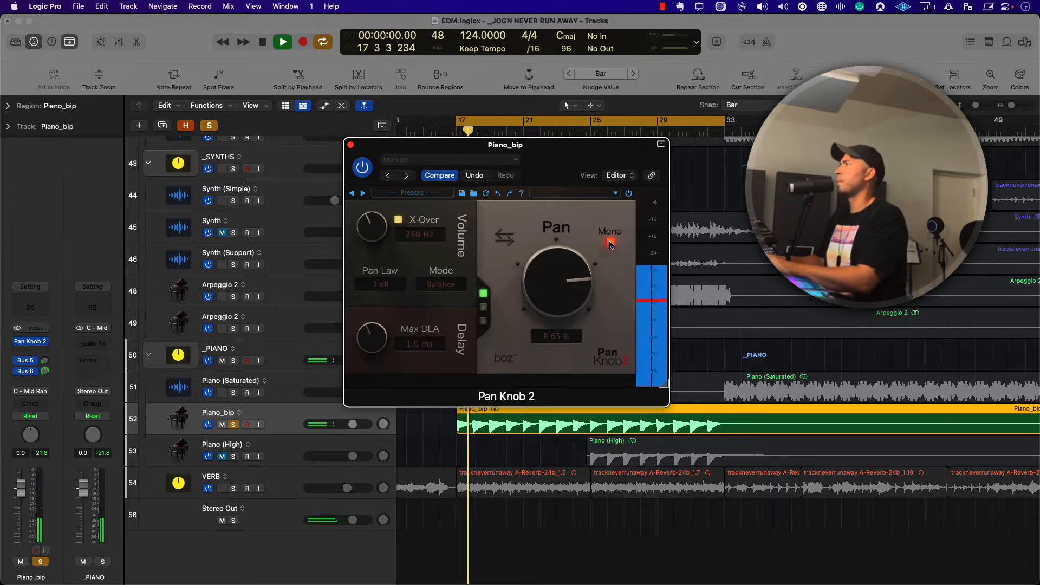
pyautogui.click(610, 244)
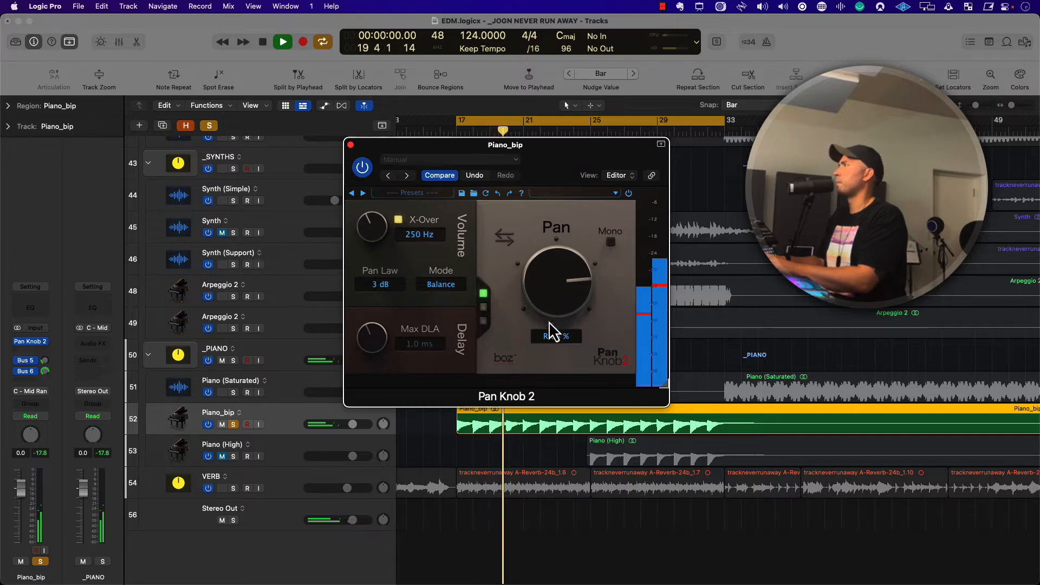
# - Set the Delay section's Max DLA to 1.3 ms and unsolo the Piano_bip track
pyautogui.moveTo(377, 354); pyautogui.dragTo(375, 348)
pyautogui.press('space')
pyautogui.click(233, 424)
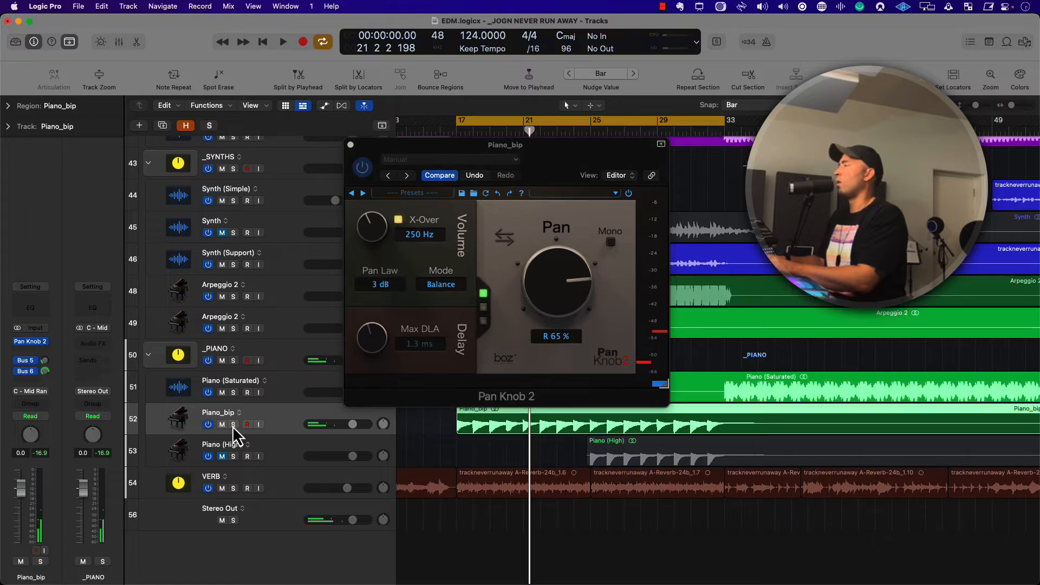
# - Compare the full mix with Pan Knob 2's processing disabled and re-enabled from within the plug-in
pyautogui.click(629, 194)
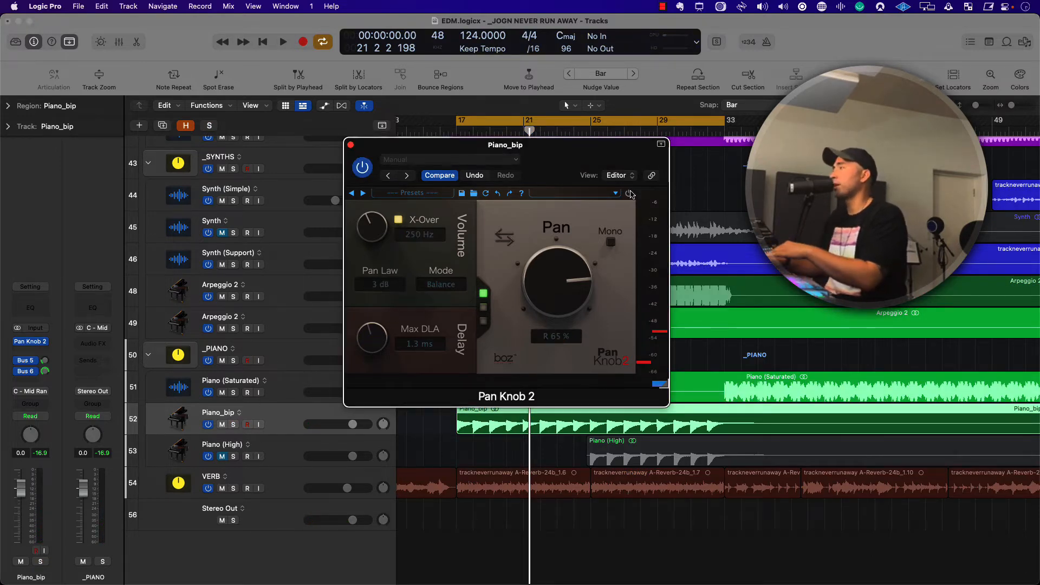
pyautogui.press('space')
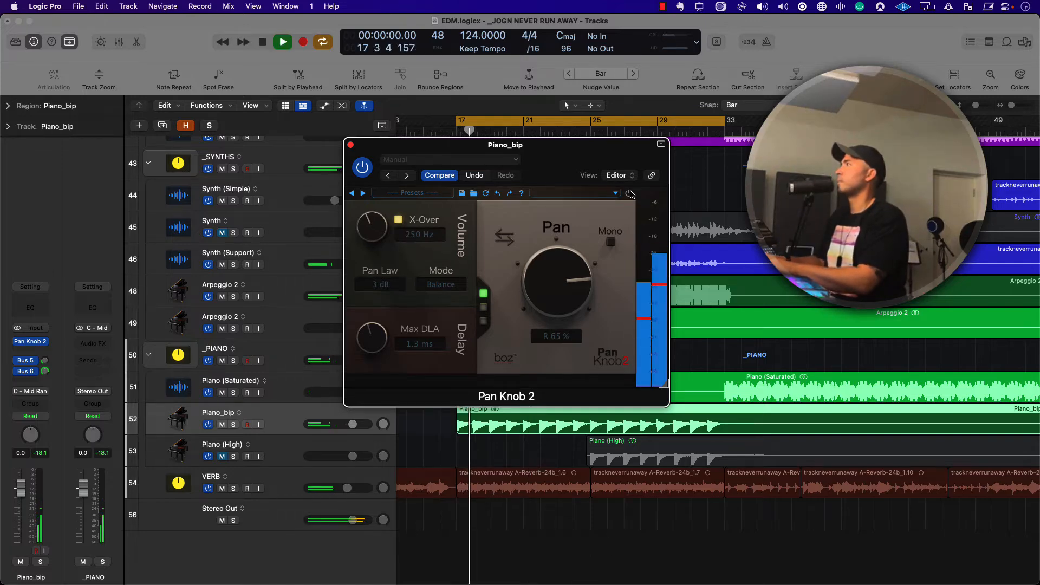
pyautogui.press('space')
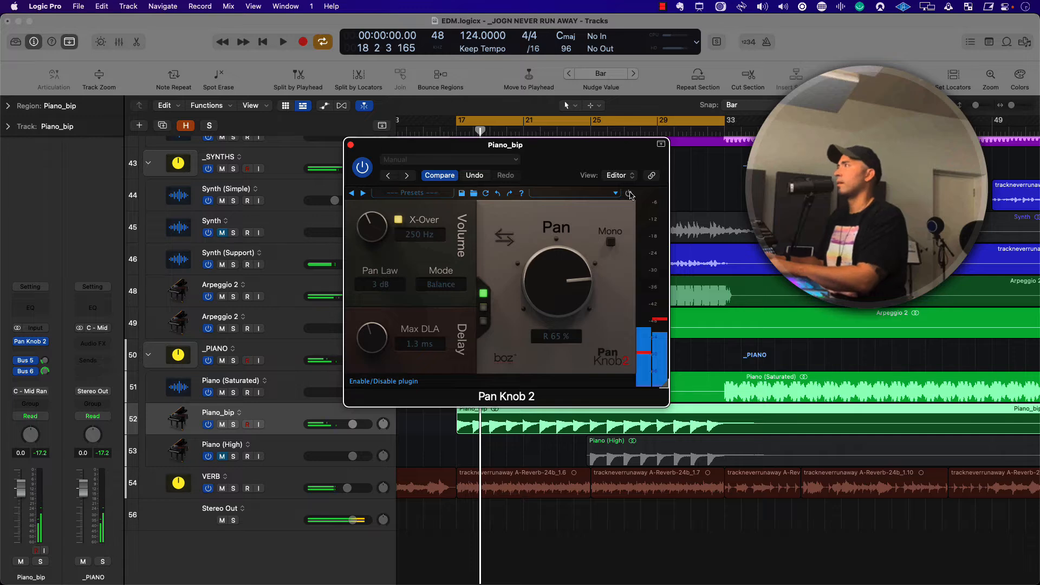
pyautogui.click(629, 193)
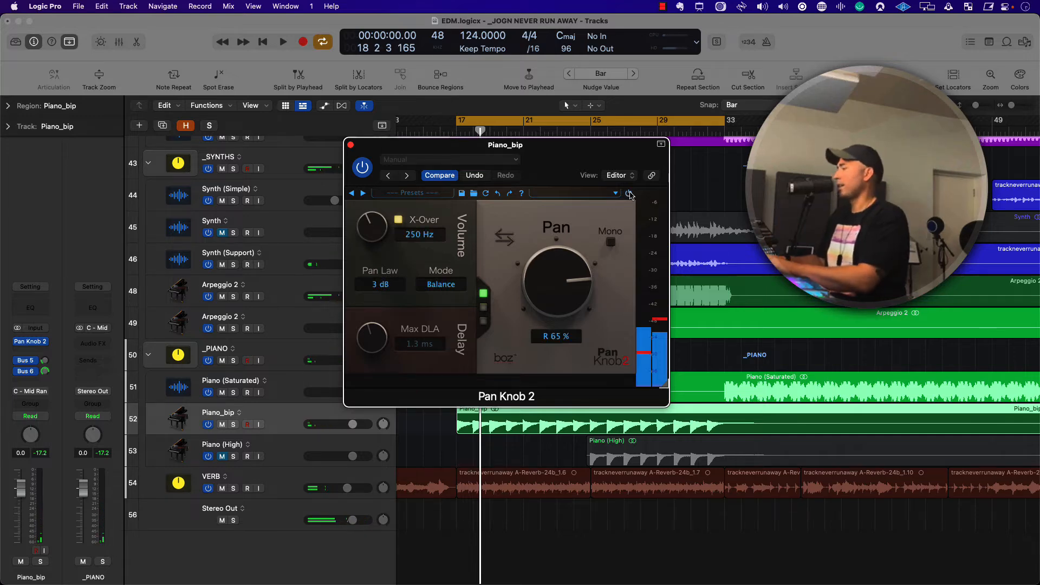
pyautogui.press('space')
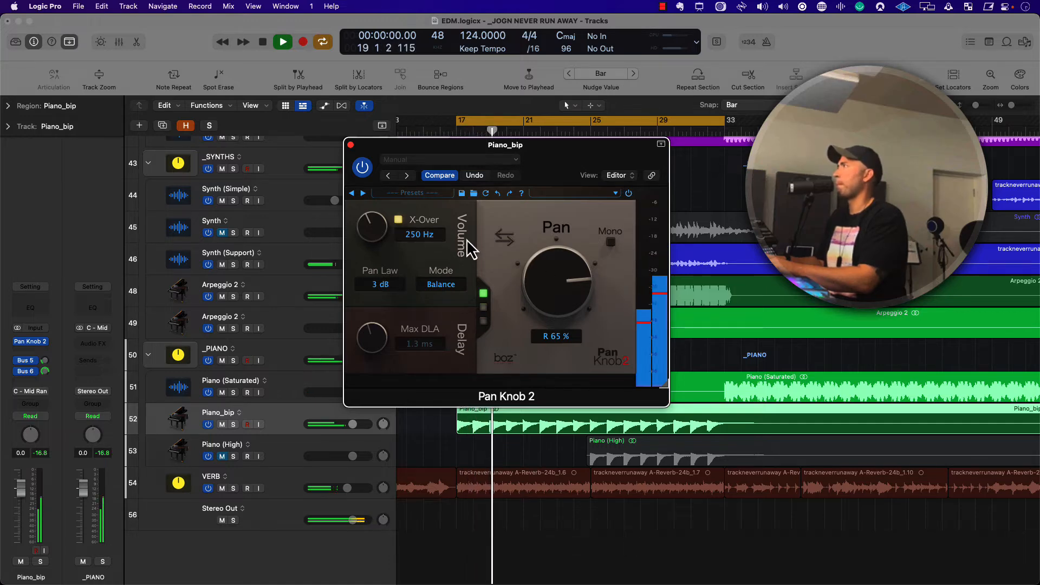
pyautogui.press('space')
# - Switch the whole Pan Knob 2 insert off, play the mix without it, and switch it back on
pyautogui.click(363, 168)
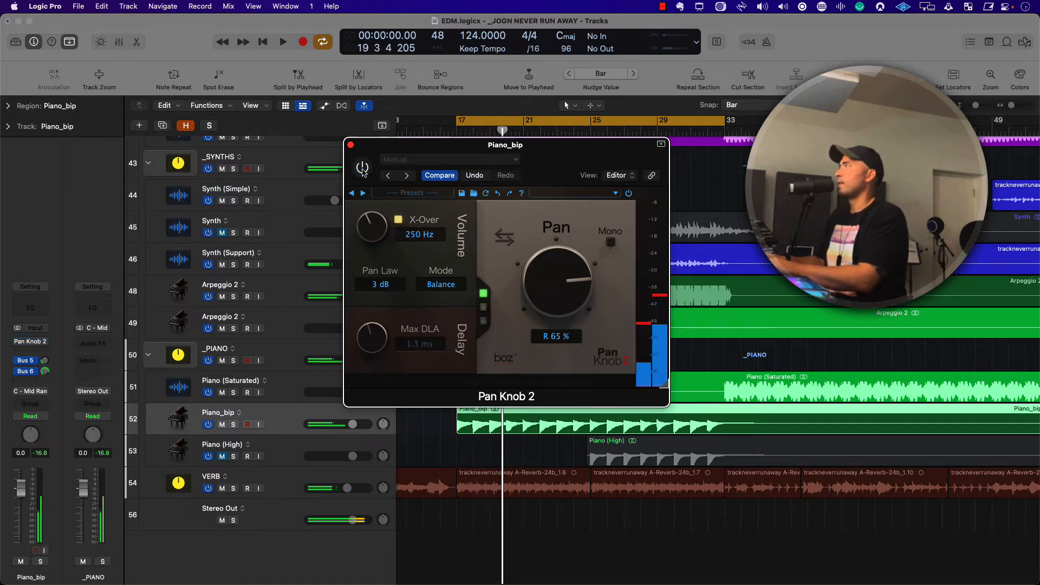
pyautogui.click(350, 145)
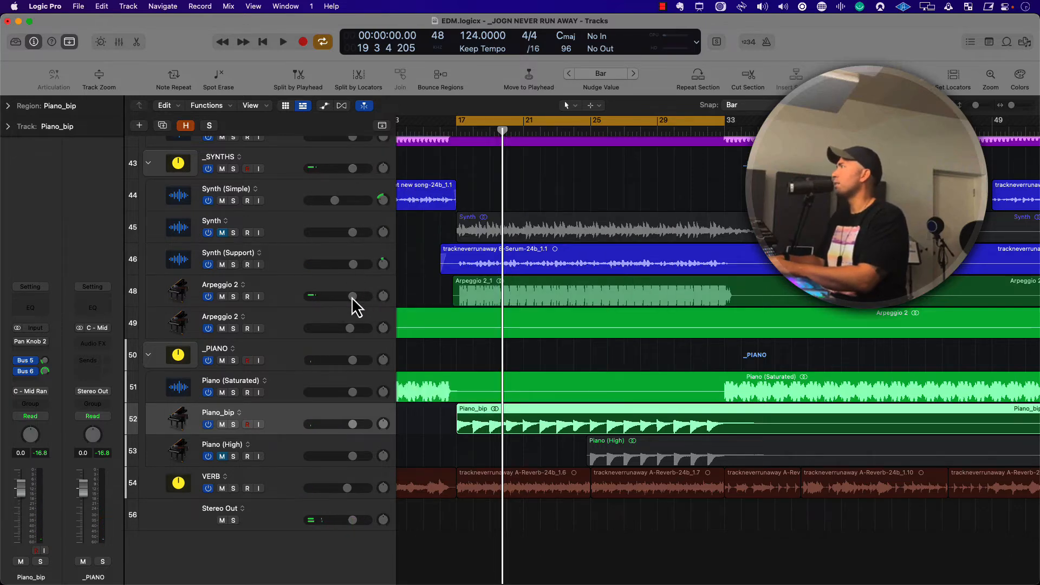
pyautogui.moveTo(353, 296); pyautogui.dragTo(353, 297)
pyautogui.press('v')
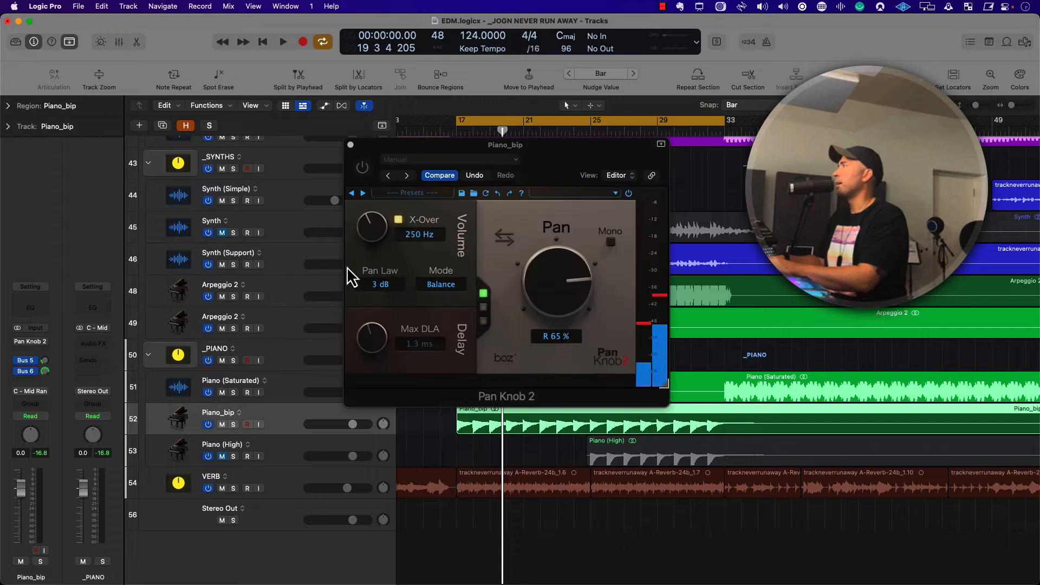
pyautogui.press('space')
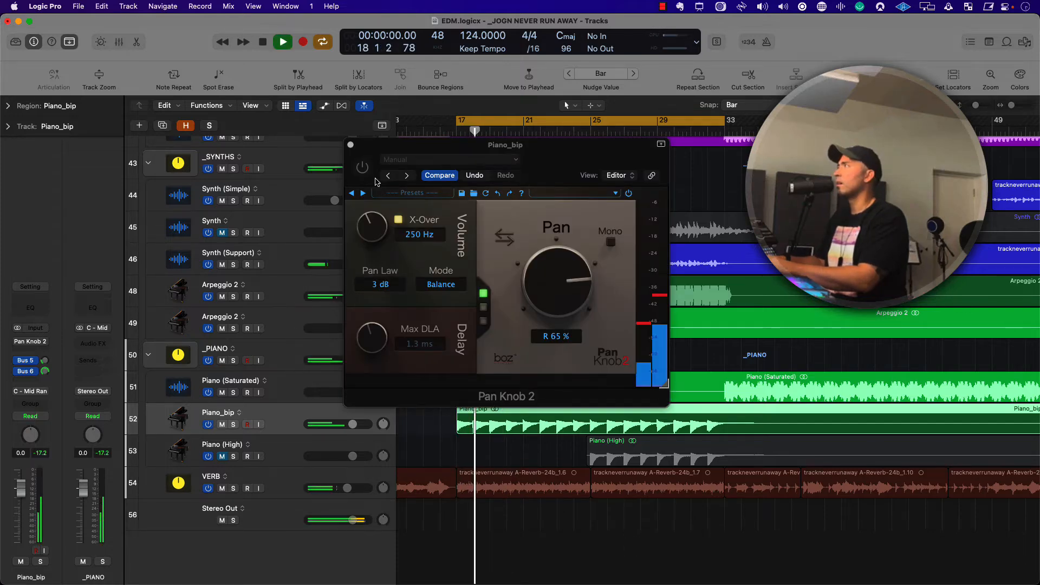
pyautogui.press('space')
pyautogui.click(363, 169)
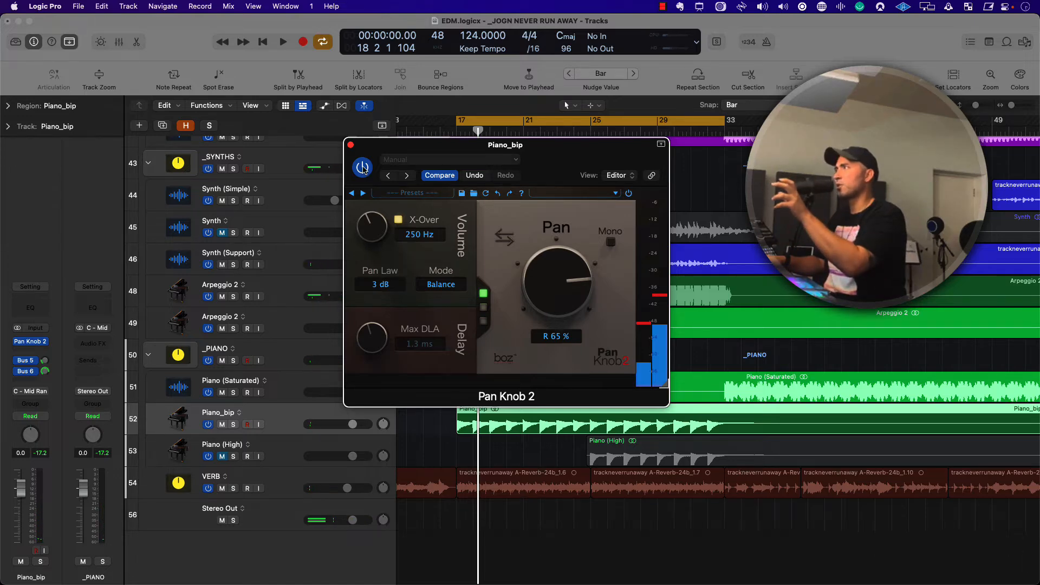
# - Activate combined Volume and Delay panning in Pan Knob 2 while the mix plays
pyautogui.press('space')
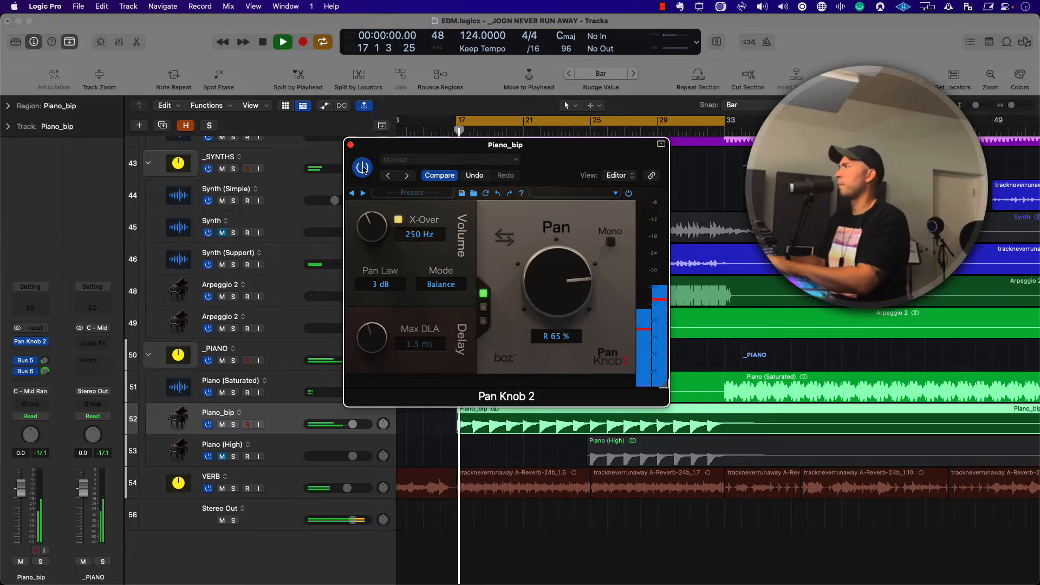
pyautogui.click(484, 308)
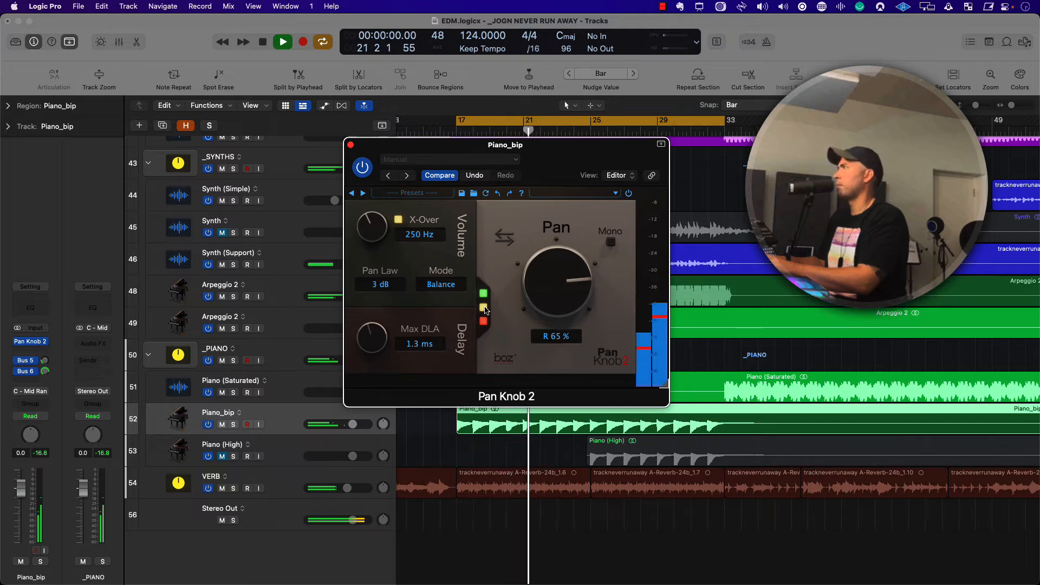
pyautogui.press('space')
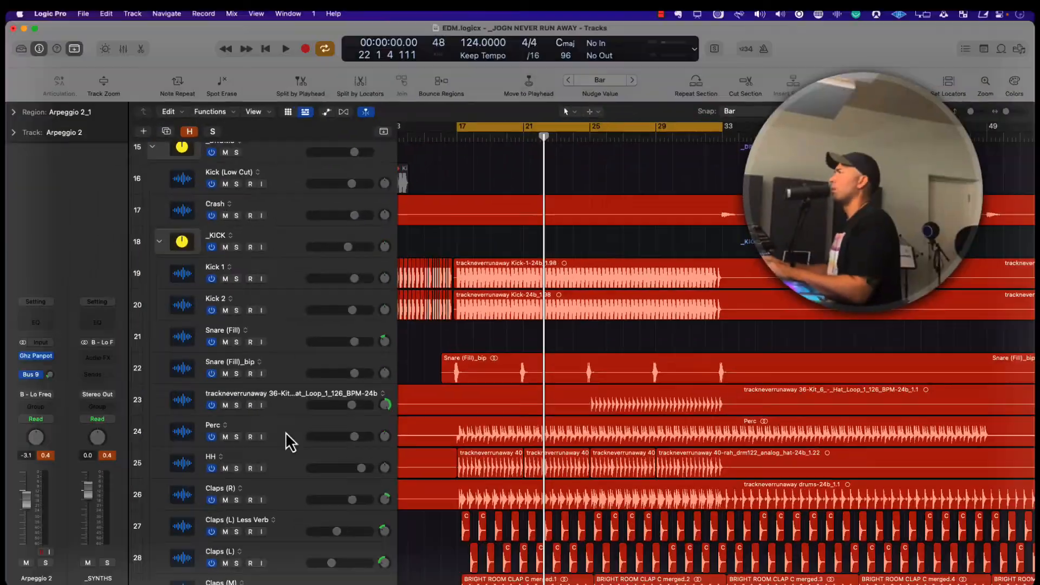
# - Bypass the Pana plug-in on the Perc track and solo that track
pyautogui.click(284, 435)
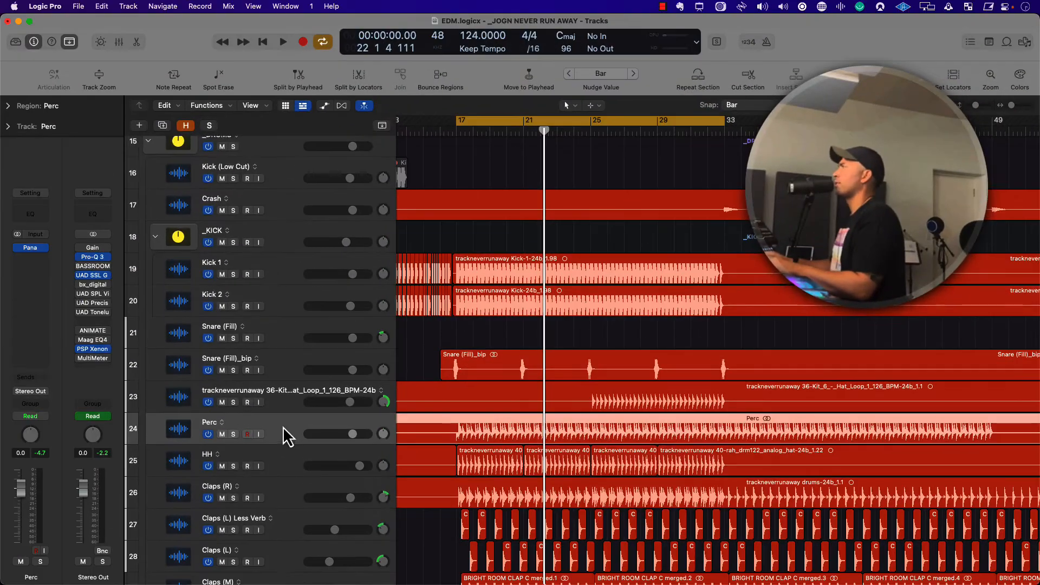
pyautogui.scroll(-1, 283, 434)
pyautogui.click(20, 249)
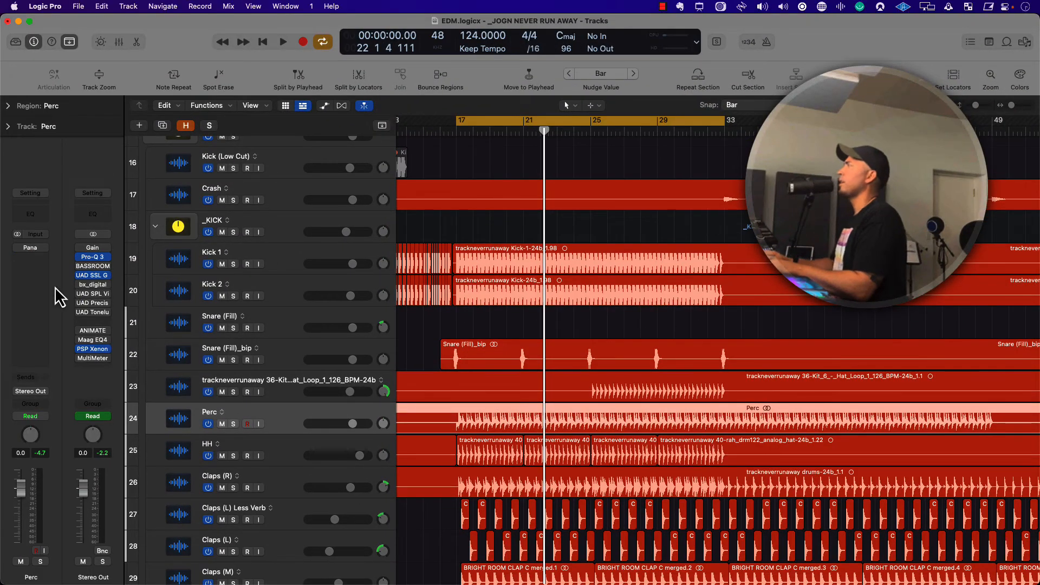
pyautogui.click(234, 426)
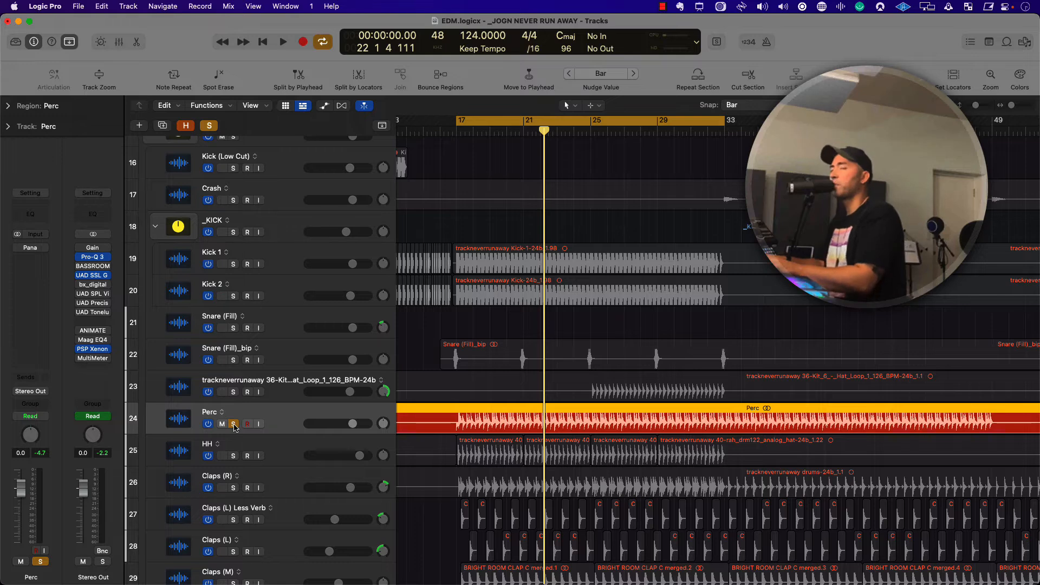
# - Play the soloed Perc track from bar 17 to listen to it with the Pana plug-in bypassed
pyautogui.press('space')
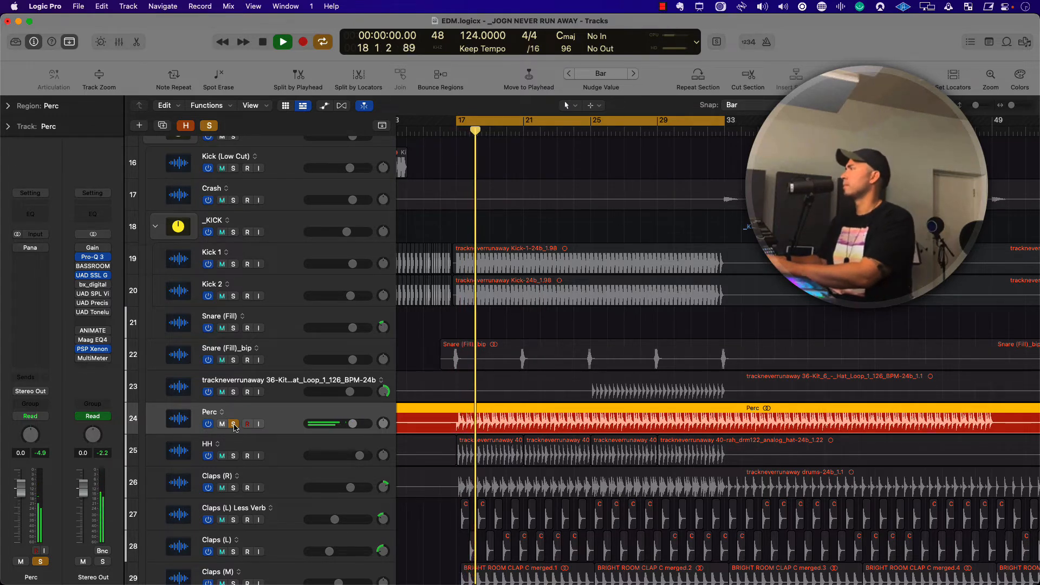
pyautogui.press('space')
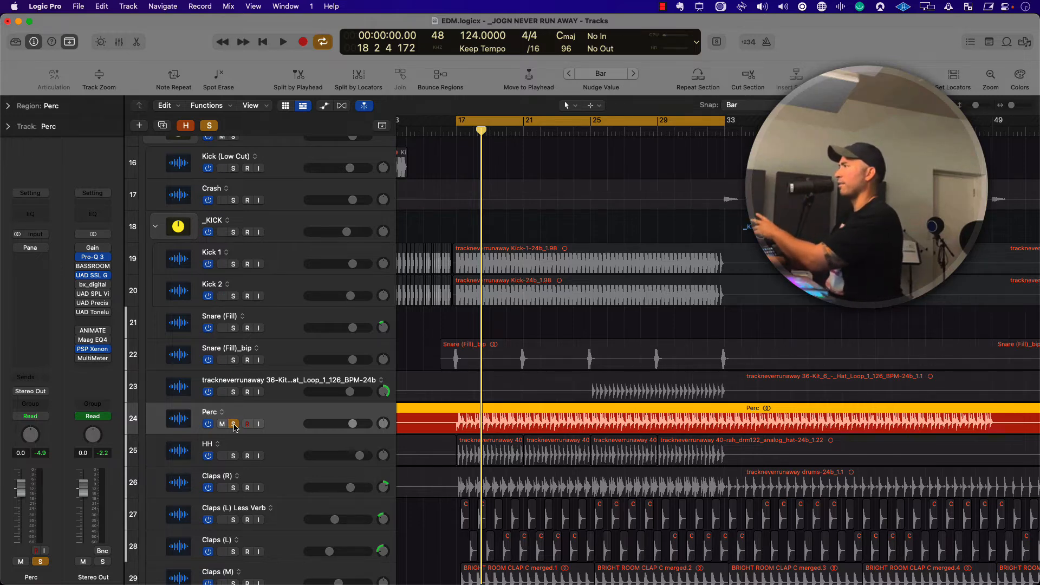
pyautogui.press('space')
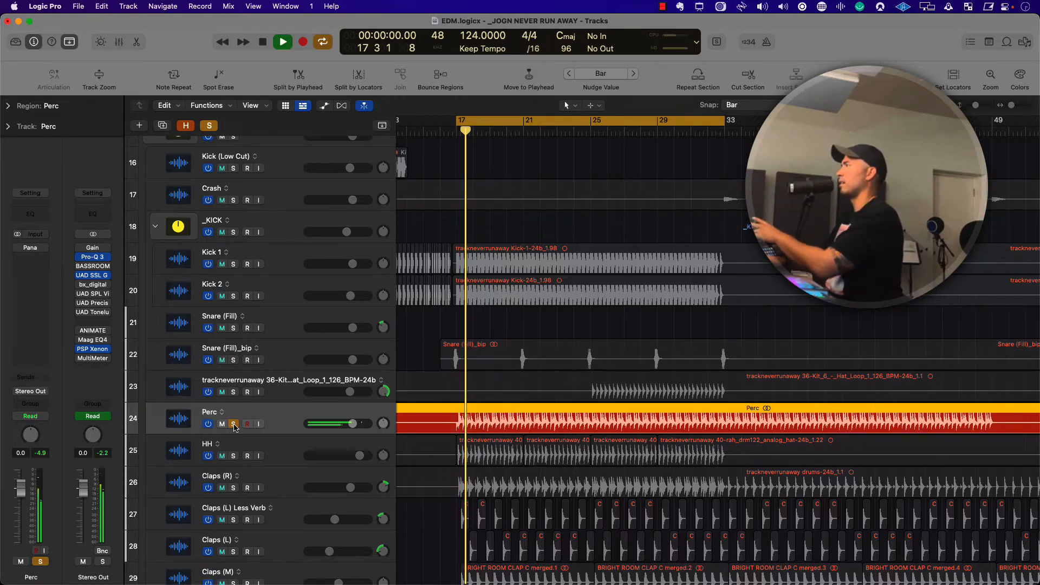
# - Stop playback, open the Pana plug-in on the Perc track, and switch it on
pyautogui.press('space')
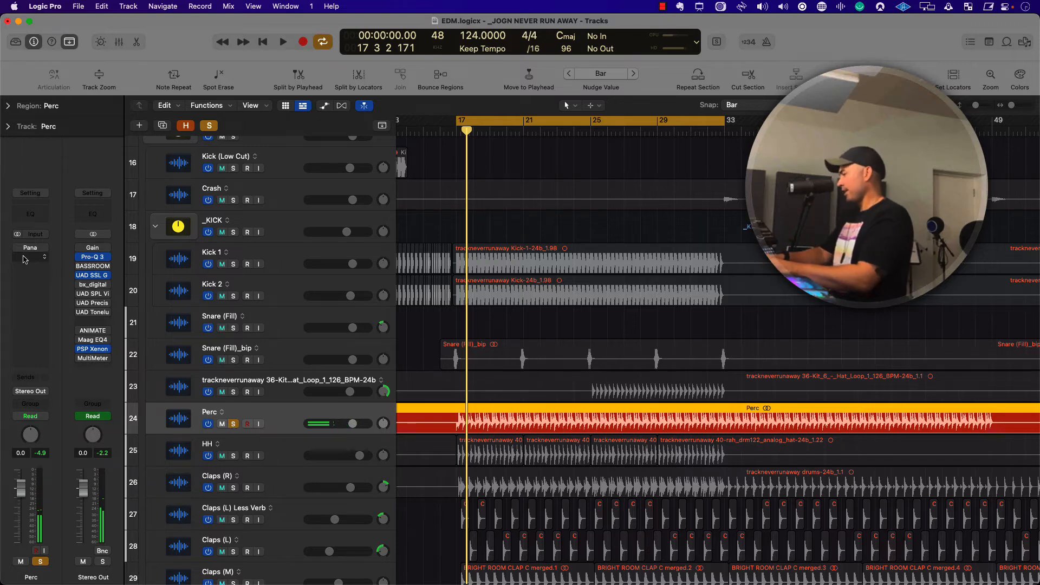
pyautogui.click(28, 251)
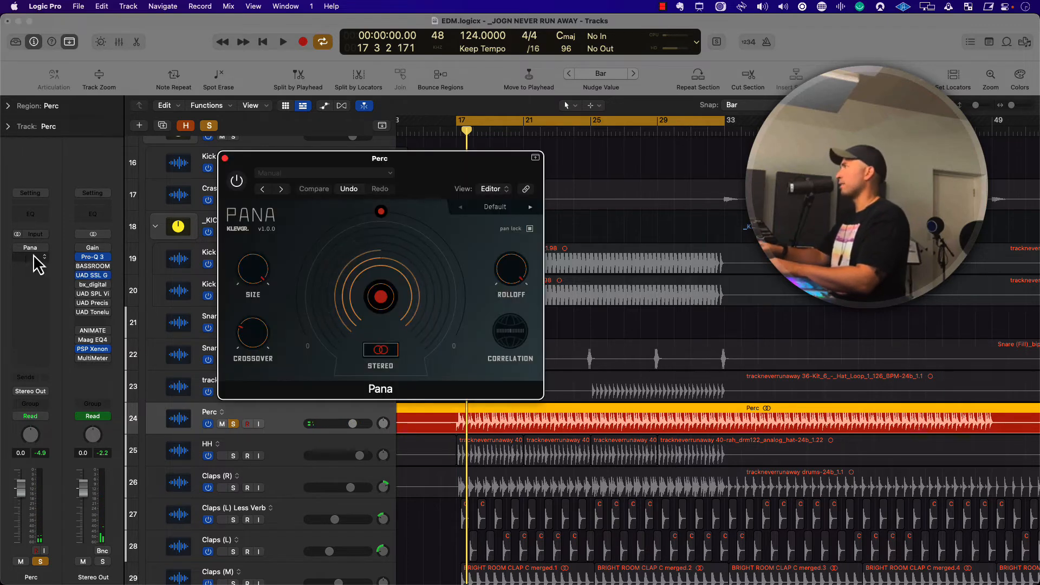
pyautogui.moveTo(422, 172); pyautogui.dragTo(543, 187)
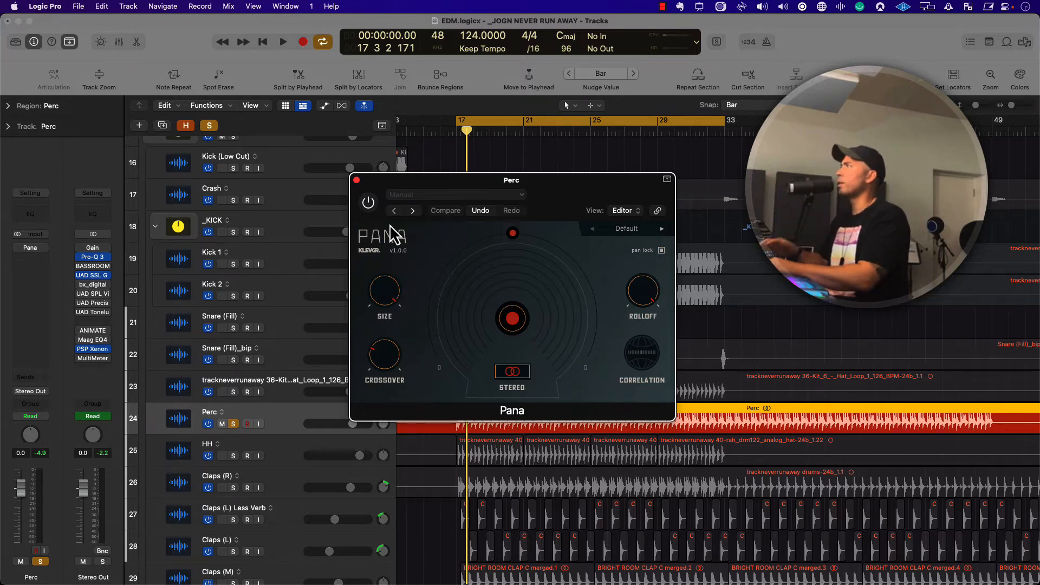
pyautogui.click(368, 203)
pyautogui.moveTo(550, 208)
pyautogui.mouseDown()
pyautogui.moveTo(547, 219)
pyautogui.moveTo(560, 223)
pyautogui.moveTo(557, 212)
pyautogui.mouseUp()
pyautogui.moveTo(405, 307); pyautogui.dragTo(410, 398)
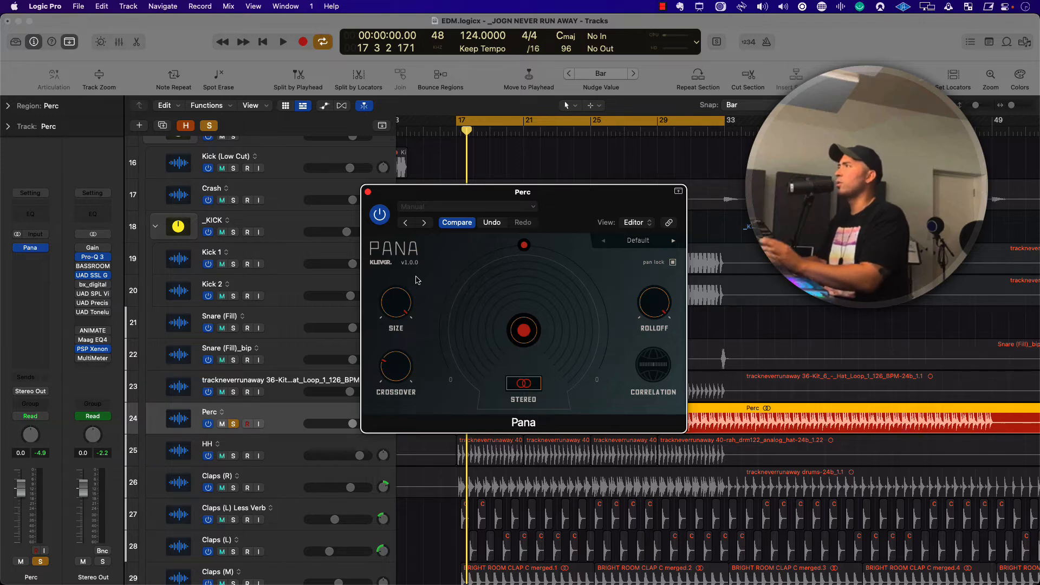
pyautogui.moveTo(547, 214); pyautogui.dragTo(554, 154)
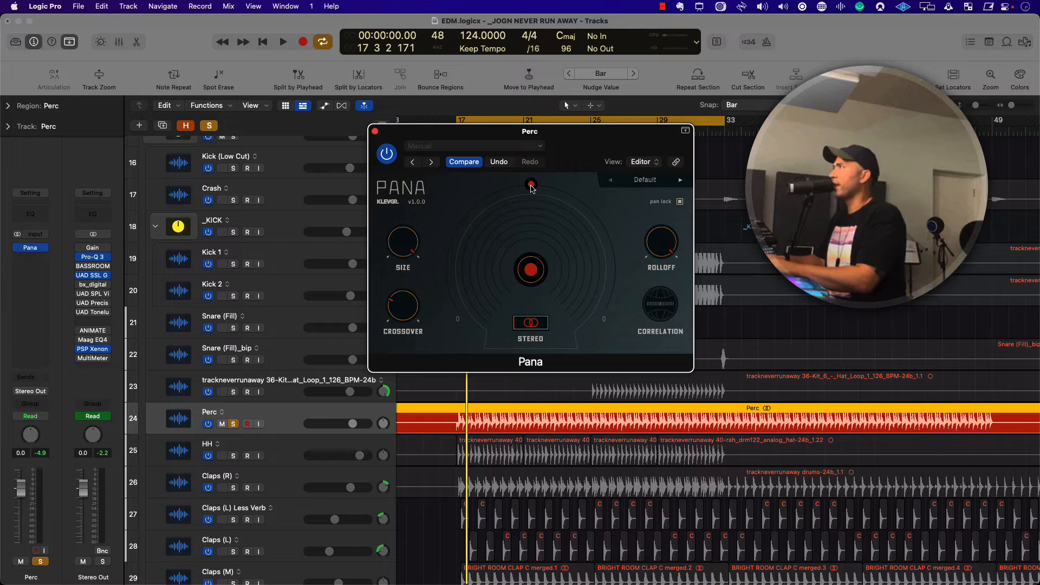
# - Play the soloed Perc track and pan it in Pana to about 84 on the right side
pyautogui.press('space')
pyautogui.moveTo(532, 187); pyautogui.dragTo(631, 287)
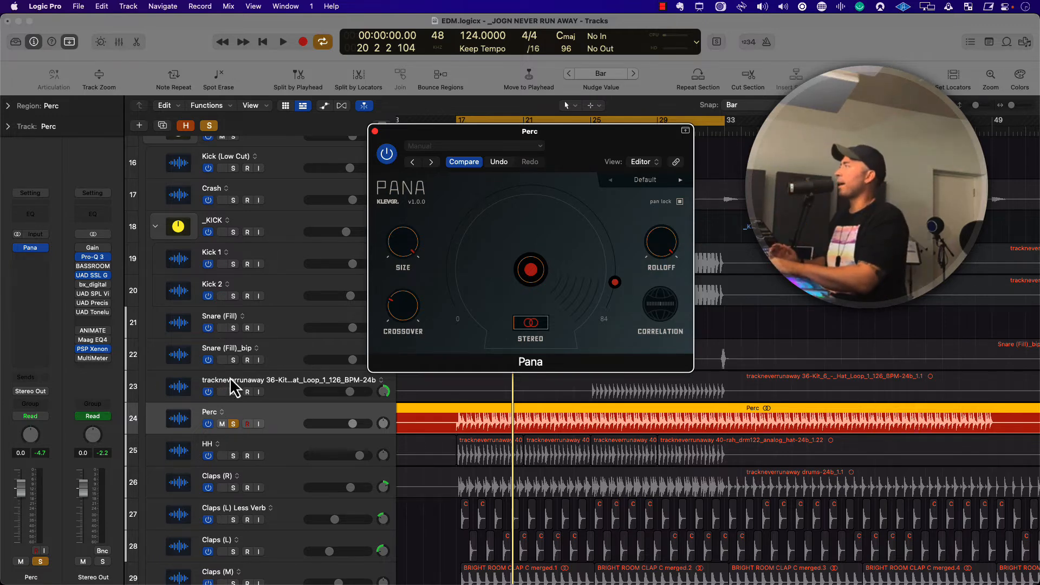
# - Turn the Perc channel strip's own pan to +46 and reset it to centre
pyautogui.moveTo(30, 434); pyautogui.dragTo(31, 428)
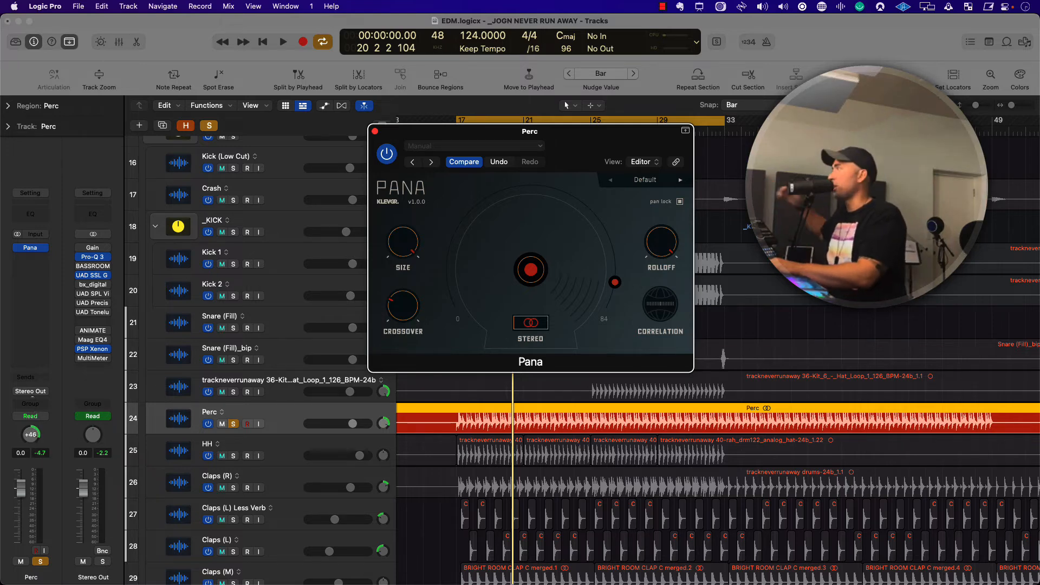
pyautogui.click(31, 433)
pyautogui.keyDown('alt'); pyautogui.click(31, 435); pyautogui.keyUp('alt')
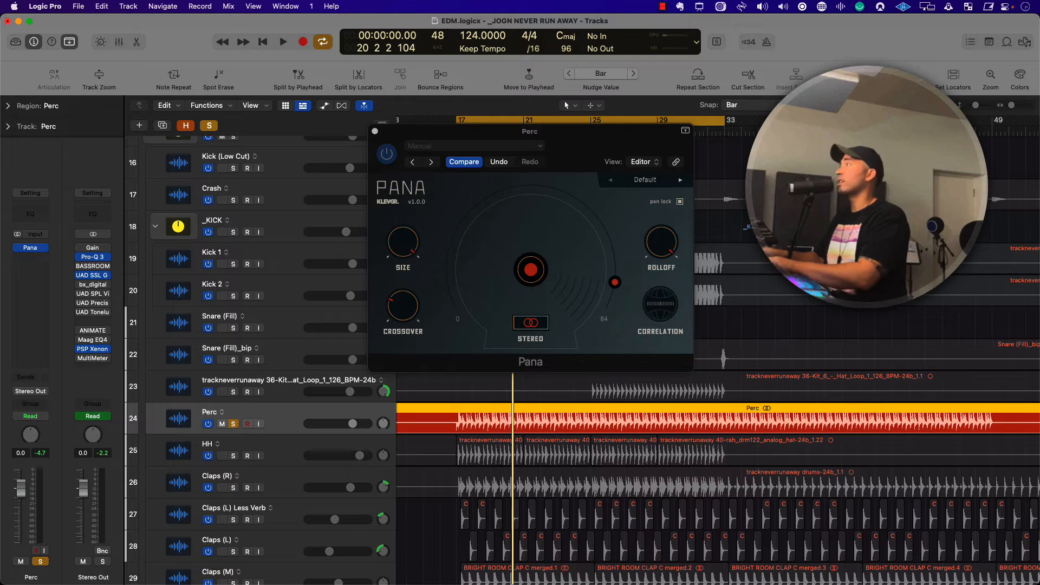
# - Move Pana's pan position to 86 on the right side, play the Perc track with it, and stop
pyautogui.moveTo(613, 283); pyautogui.dragTo(619, 284)
pyautogui.press('space')
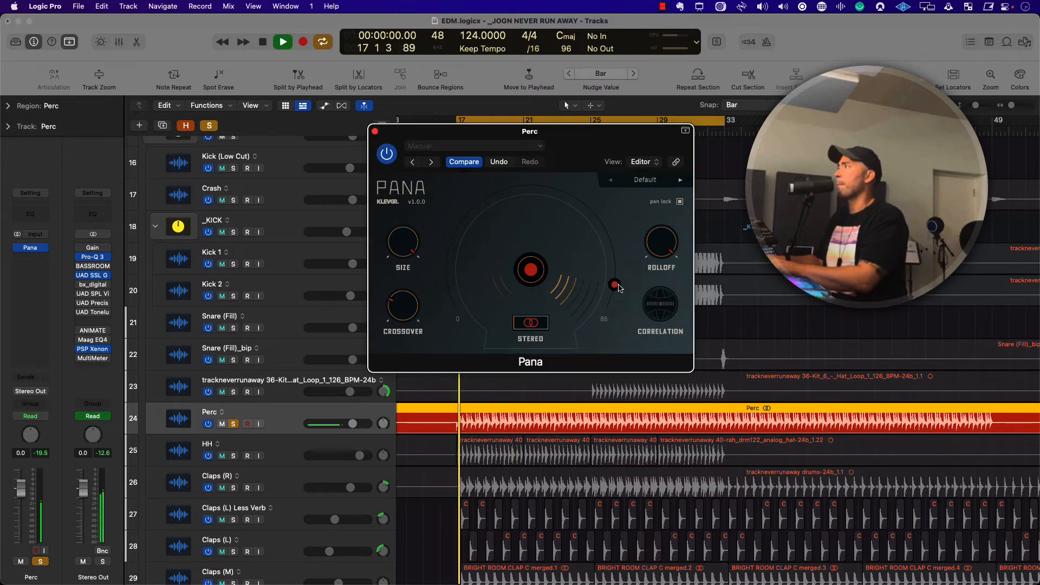
pyautogui.moveTo(668, 246); pyautogui.dragTo(682, 137)
pyautogui.press('space')
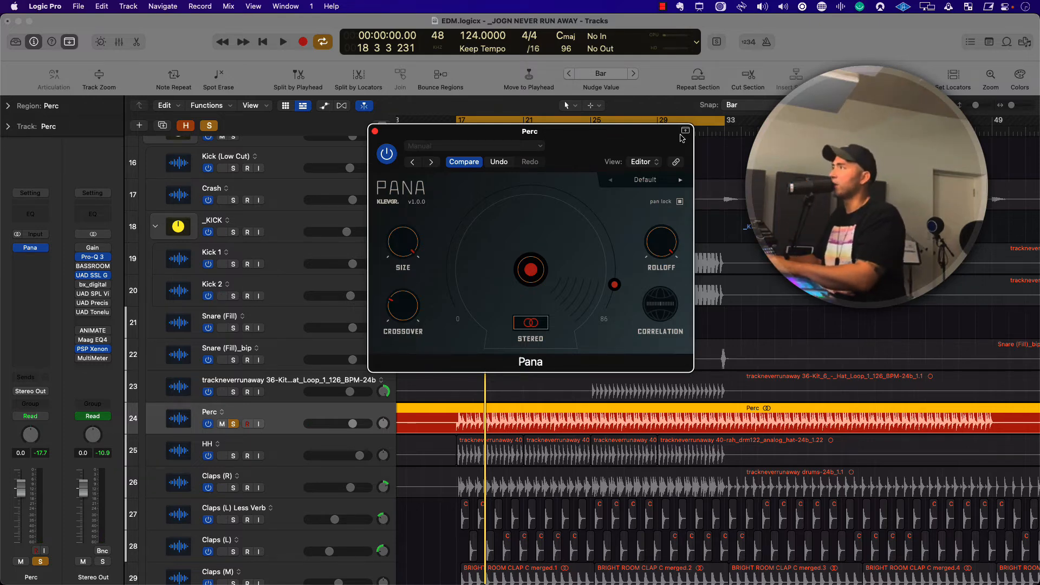
# - Lower Pana's Rolloff and reduce its Size to about 42.2 cm while the Perc track plays
pyautogui.press('space')
pyautogui.moveTo(670, 259)
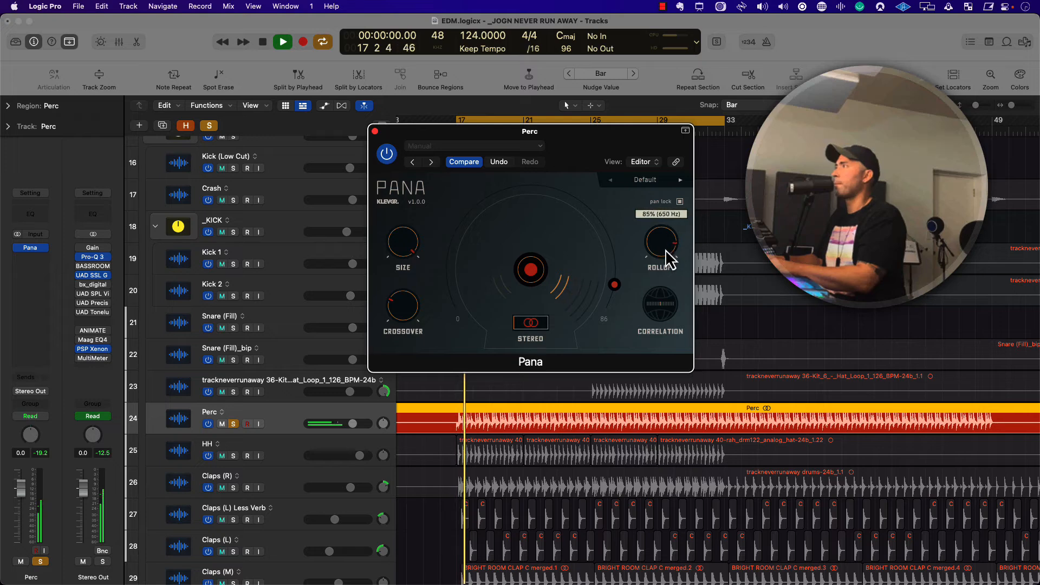
pyautogui.moveTo(671, 259); pyautogui.dragTo(669, 270)
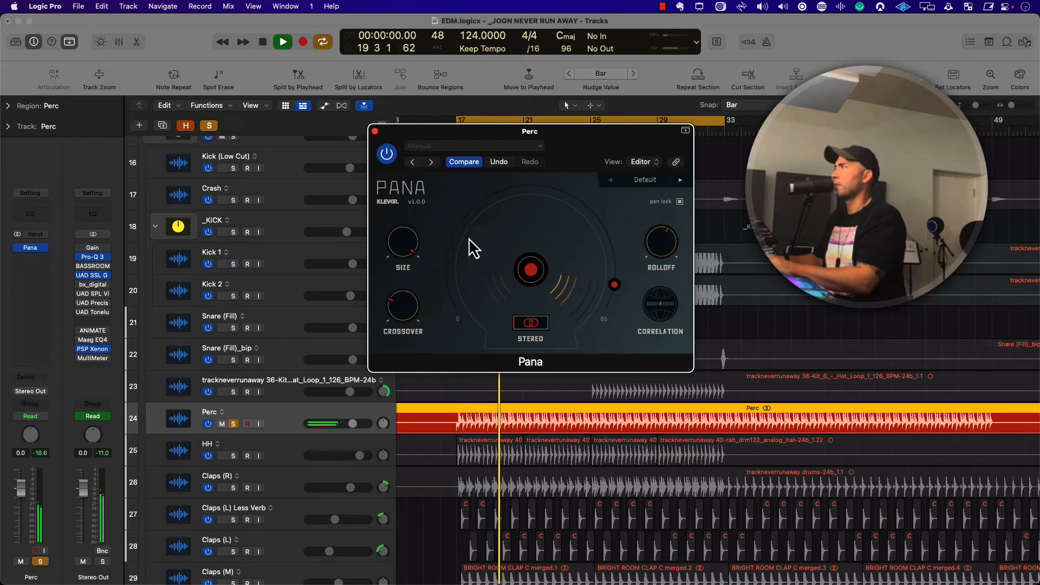
pyautogui.moveTo(418, 243); pyautogui.dragTo(415, 267)
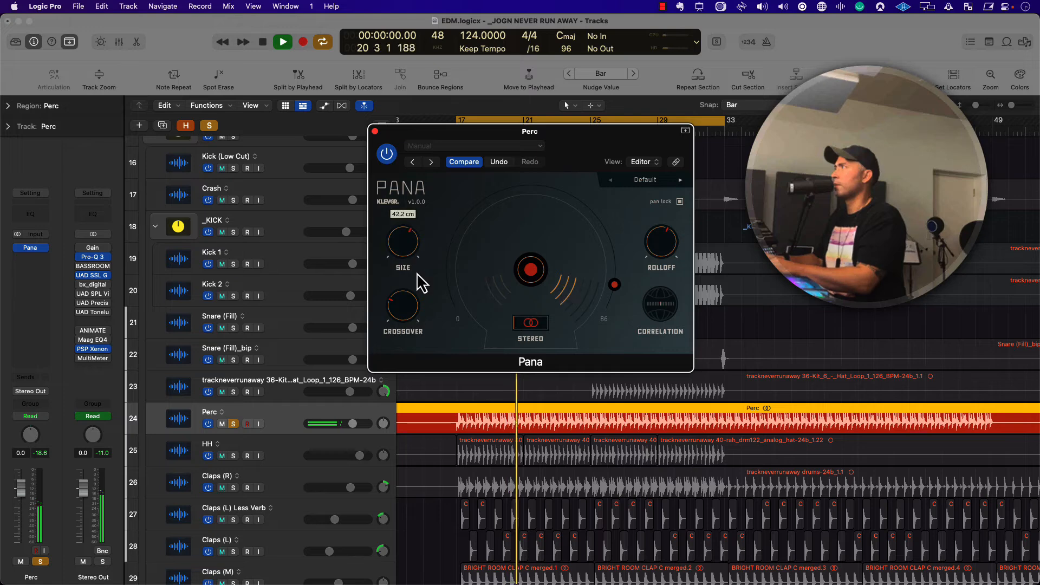
pyautogui.press('space')
# - Bypass Pana, play the Perc track without it, and switch the plug-in back on
pyautogui.click(387, 154)
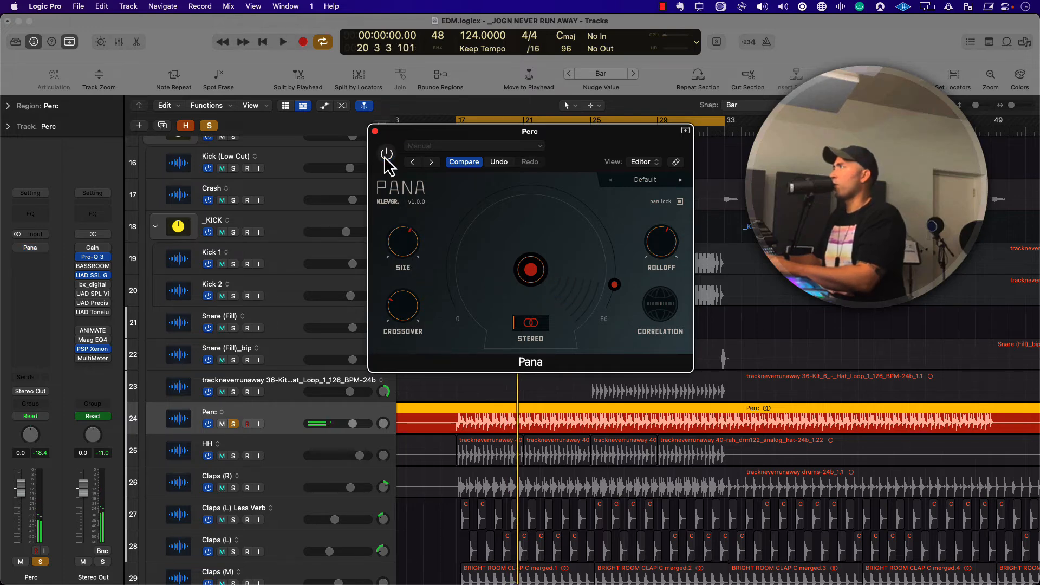
pyautogui.press('space')
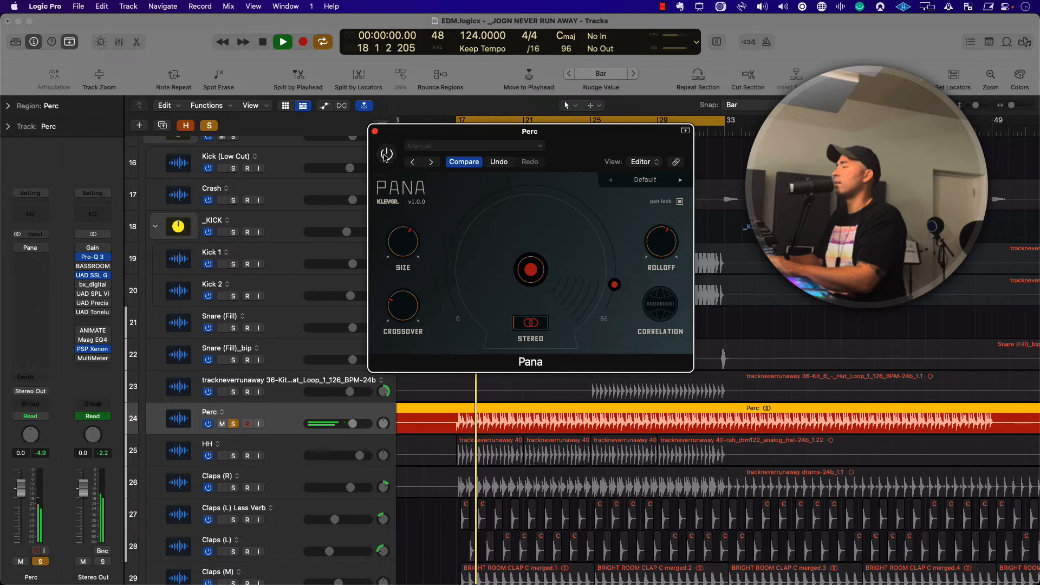
pyautogui.press('space')
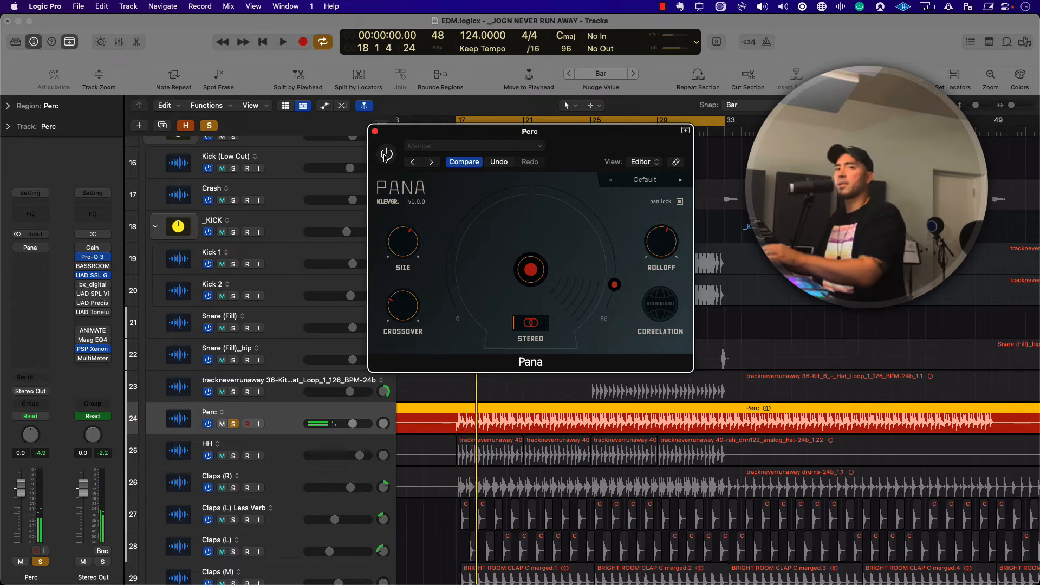
pyautogui.click(386, 155)
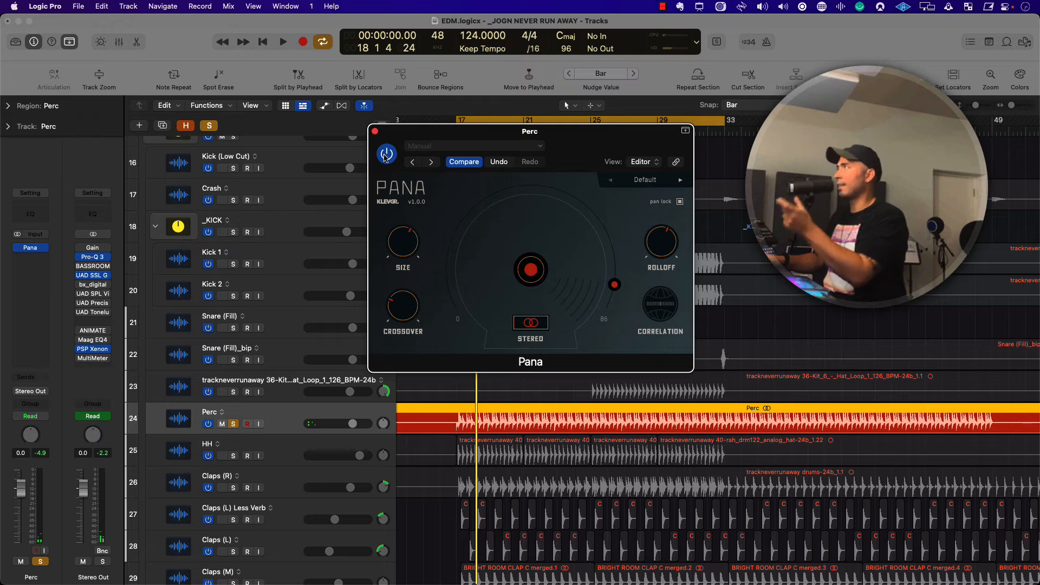
# - Toggle Pana off and on during Perc playback to compare the two sounds
pyautogui.press('space')
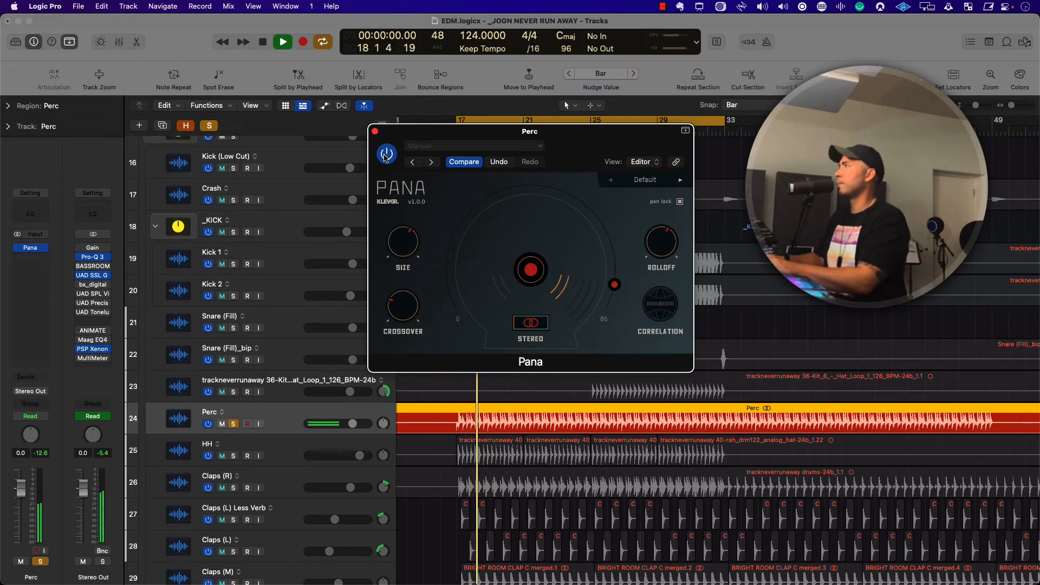
pyautogui.click(387, 155)
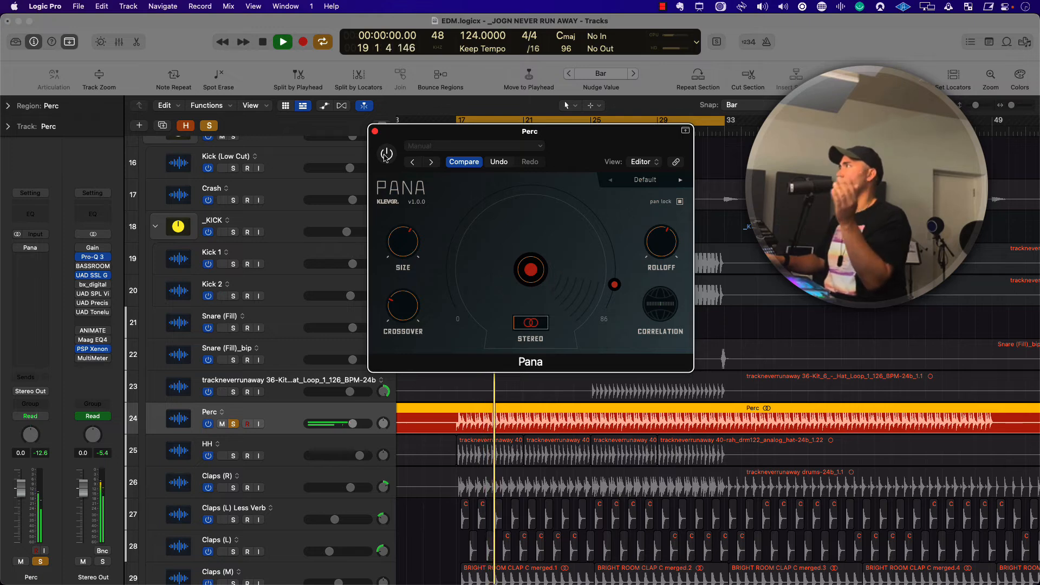
pyautogui.click(386, 156)
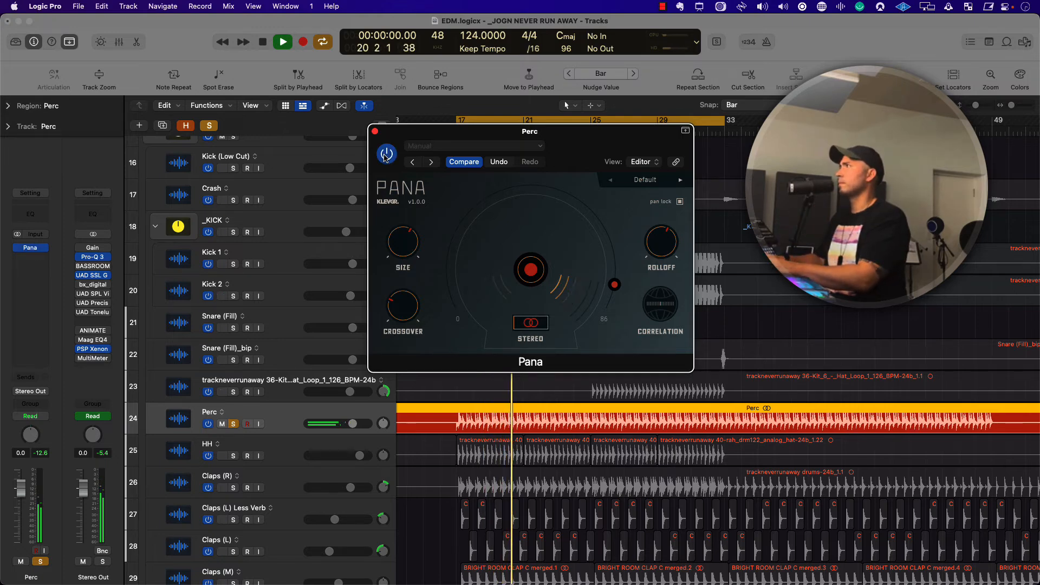
pyautogui.press('space')
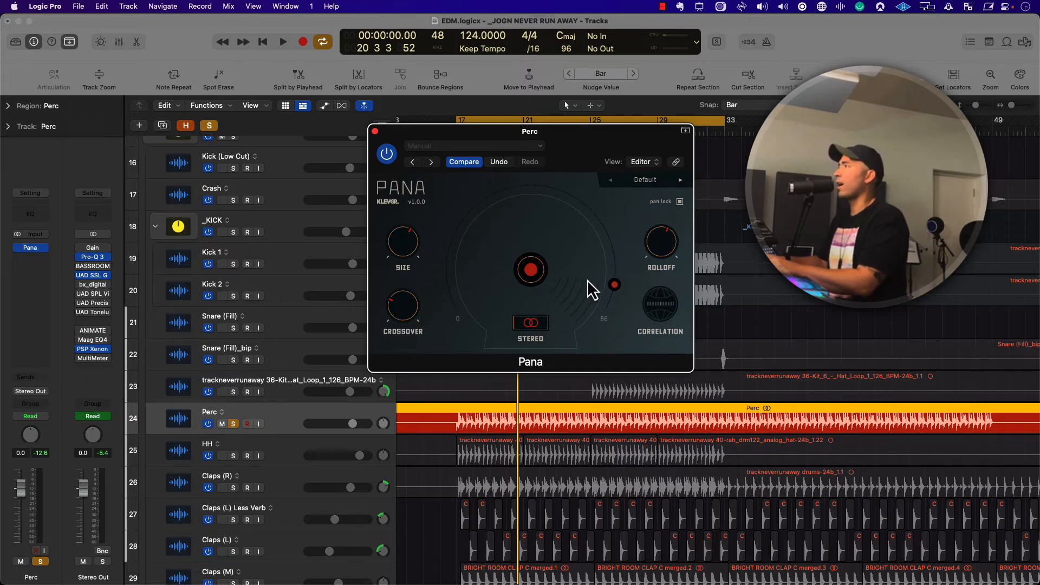
# - Pan Perc in Pana to about 88 on the left side and set Crossover to about 165 Hz
pyautogui.moveTo(615, 286); pyautogui.dragTo(469, 229)
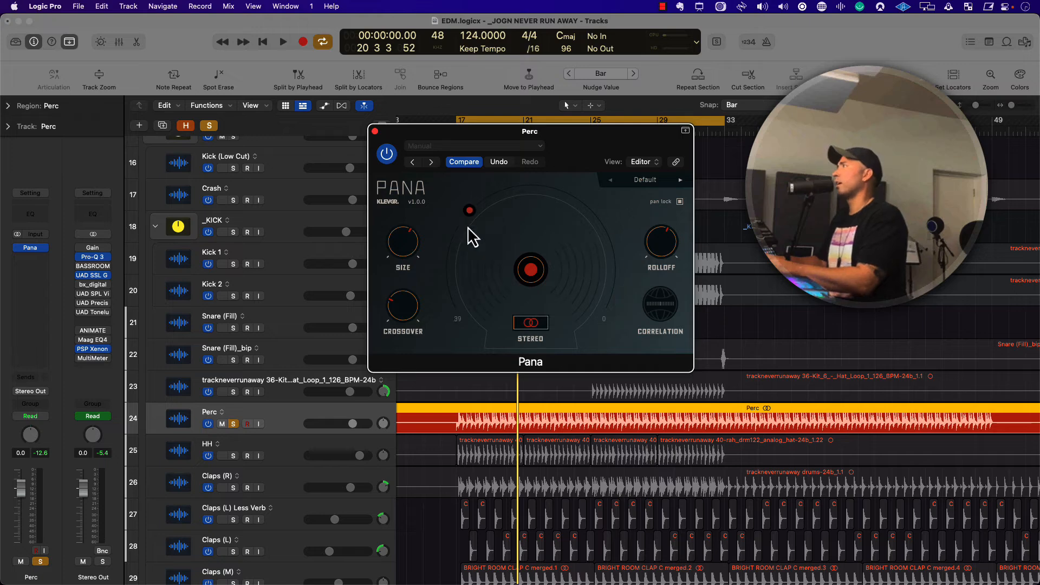
pyautogui.click(535, 325)
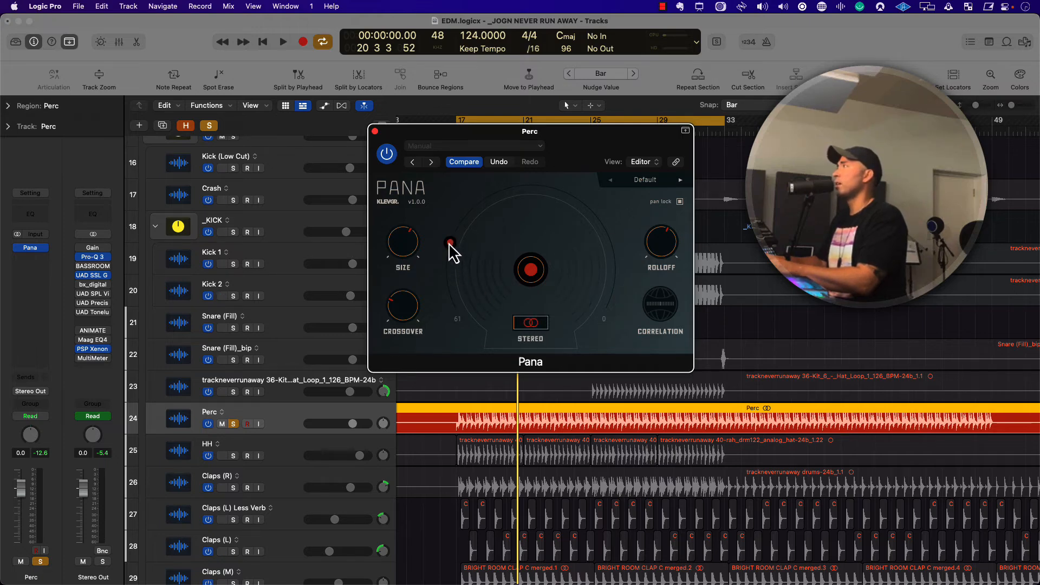
pyautogui.moveTo(450, 243); pyautogui.dragTo(523, 217)
pyautogui.moveTo(473, 266); pyautogui.dragTo(405, 270)
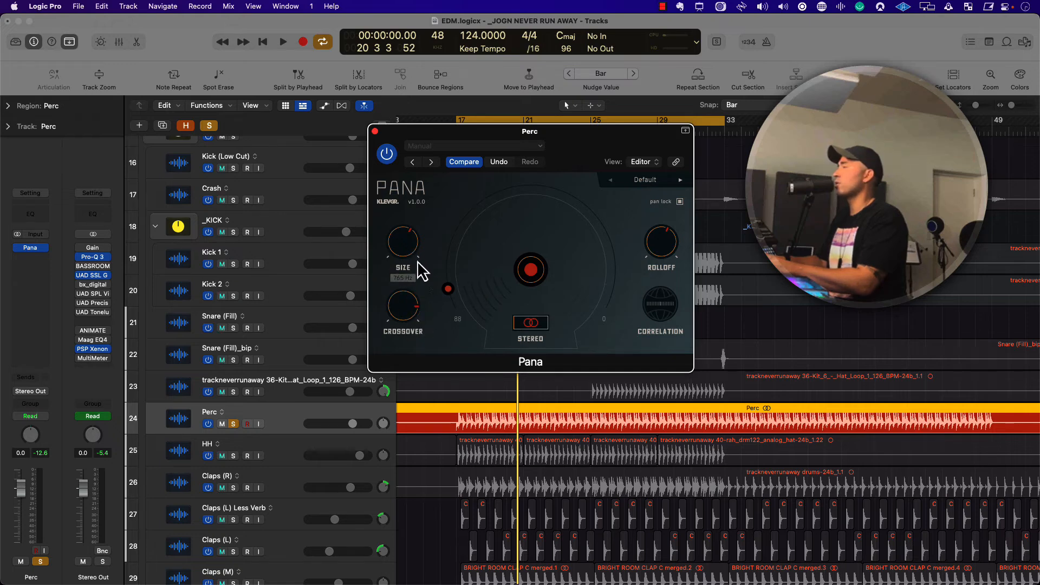
# - Play the left-panned Perc track while varying Pana's Crossover, including about 1.05 kHz, and its Rolloff
pyautogui.press('space')
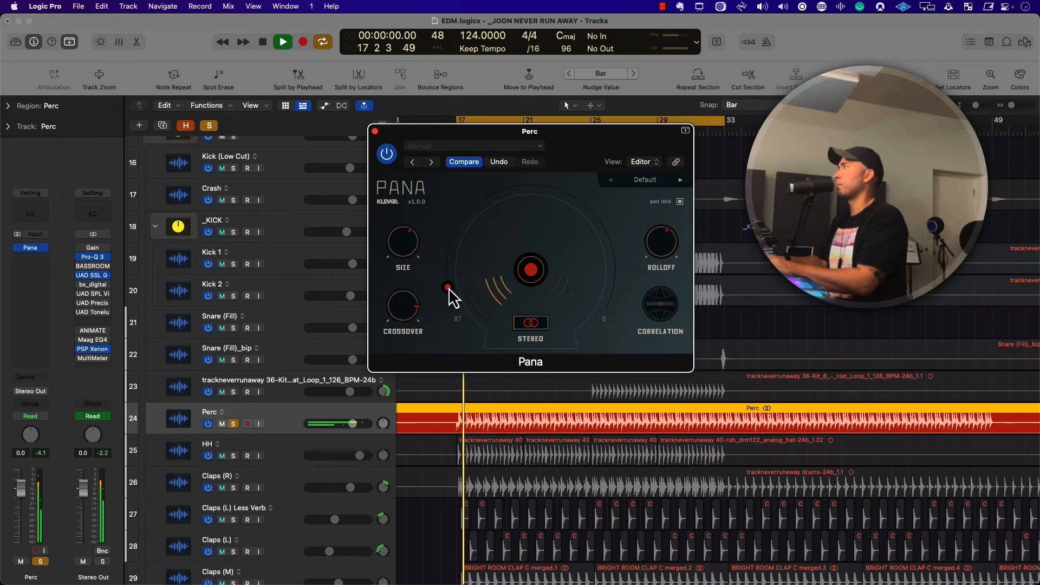
pyautogui.moveTo(404, 308); pyautogui.dragTo(420, 336)
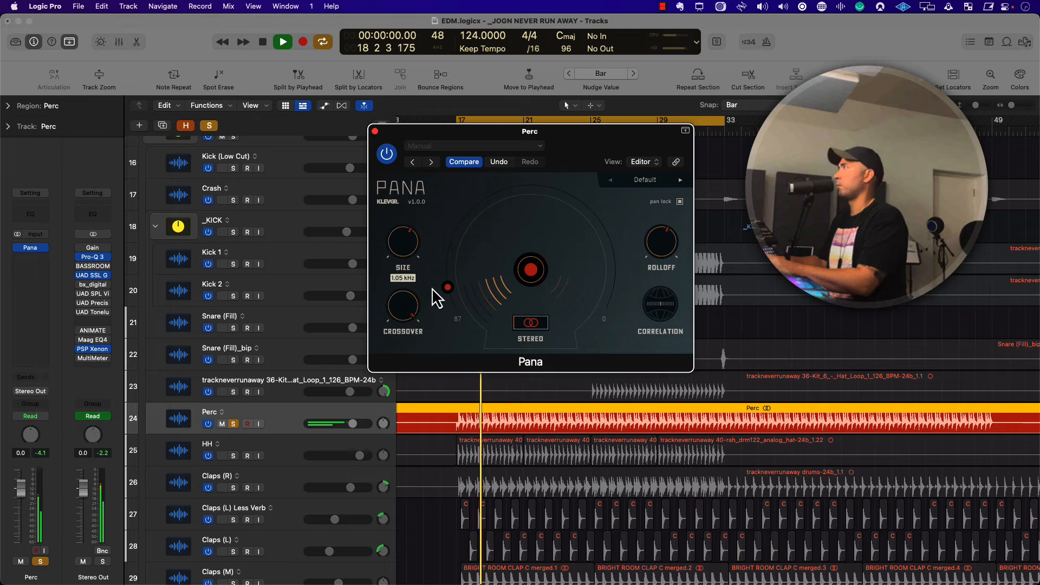
pyautogui.moveTo(662, 243); pyautogui.dragTo(672, 209)
pyautogui.moveTo(405, 308); pyautogui.dragTo(430, 334)
# - Pan Perc in Pana to about 83 on the right side and vary Rolloff and Crossover while it plays
pyautogui.moveTo(453, 288); pyautogui.dragTo(610, 280)
pyautogui.moveTo(661, 244)
pyautogui.mouseDown()
pyautogui.moveTo(672, 306)
pyautogui.moveTo(678, 251)
pyautogui.mouseUp()
pyautogui.moveTo(411, 314); pyautogui.dragTo(442, 382)
pyautogui.moveTo(662, 246)
pyautogui.mouseDown()
pyautogui.moveTo(669, 324)
pyautogui.moveTo(672, 259)
pyautogui.mouseUp()
pyautogui.press('space')
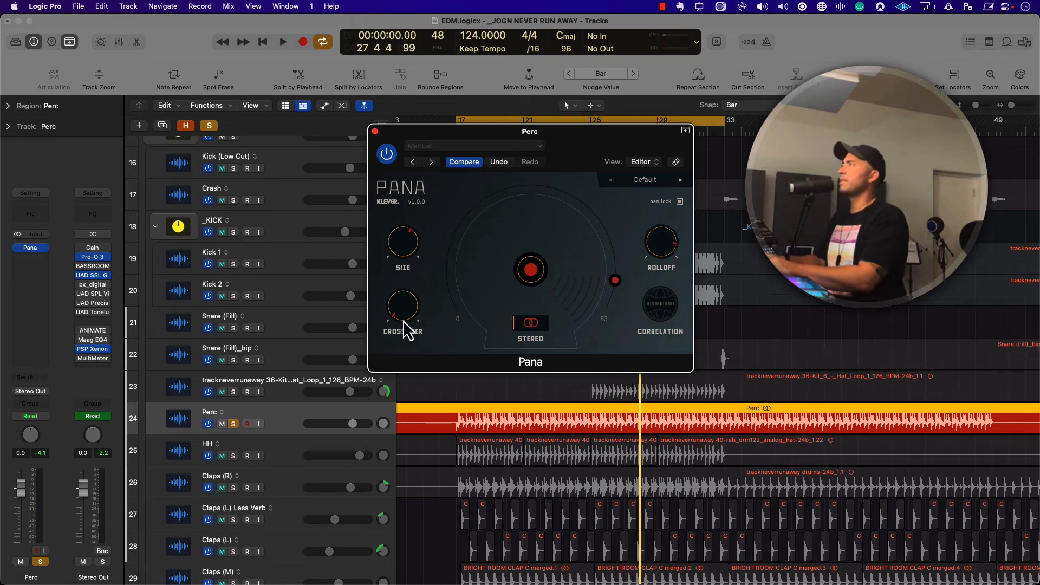
# - Raise Pana's Crossover, turn Rolloff down to its minimum, and bring it back up while the Perc track plays
pyautogui.moveTo(404, 325); pyautogui.dragTo(408, 264)
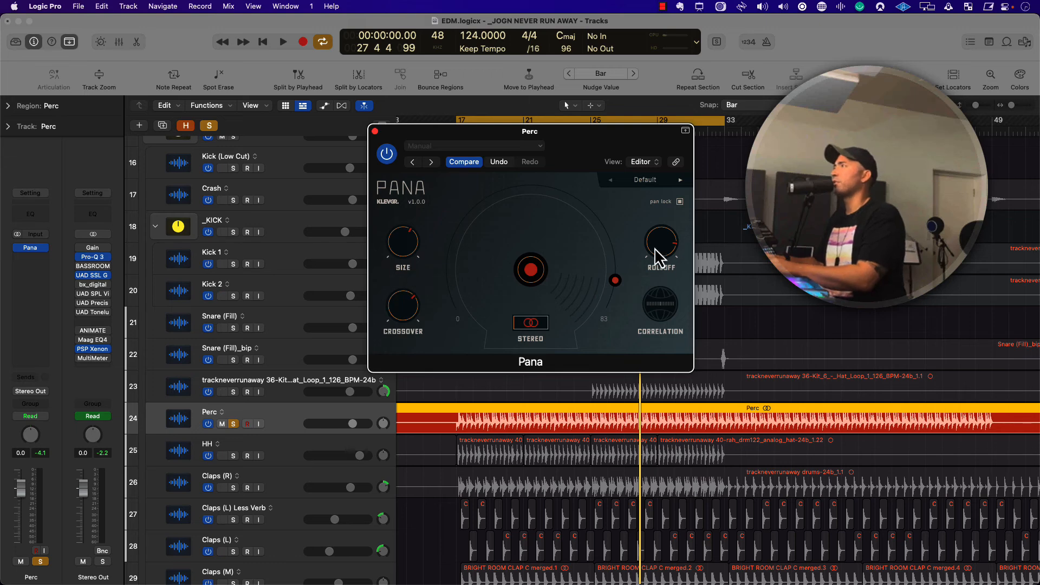
pyautogui.moveTo(658, 261); pyautogui.dragTo(684, 332)
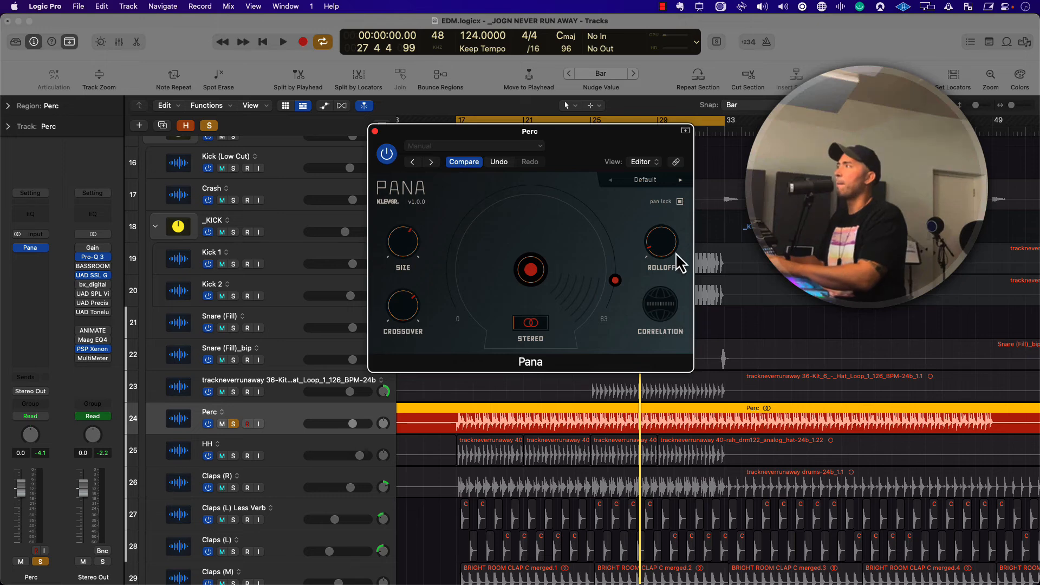
pyautogui.press('space')
pyautogui.moveTo(663, 247); pyautogui.dragTo(687, 214)
pyautogui.press('space')
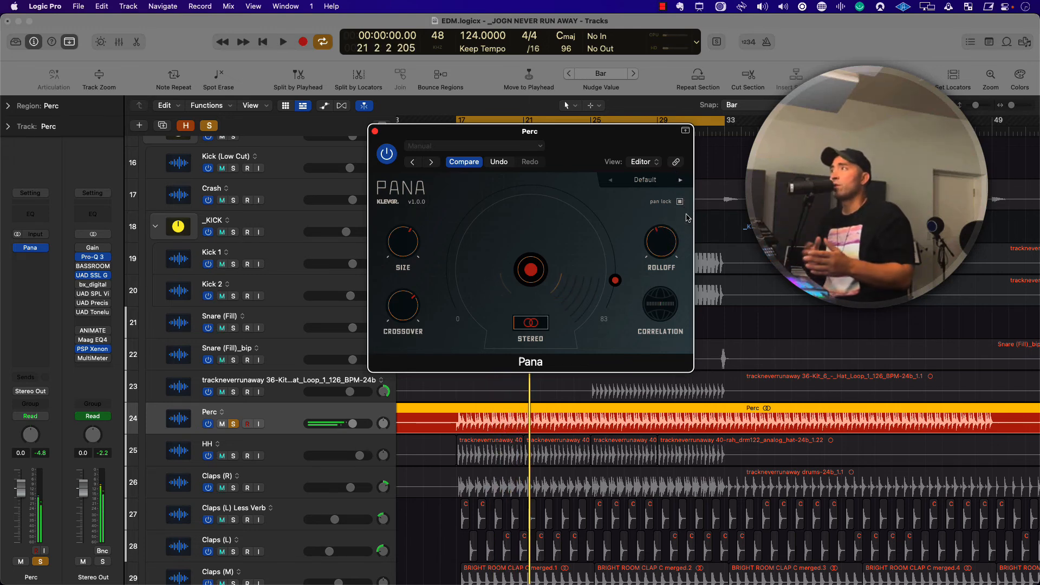